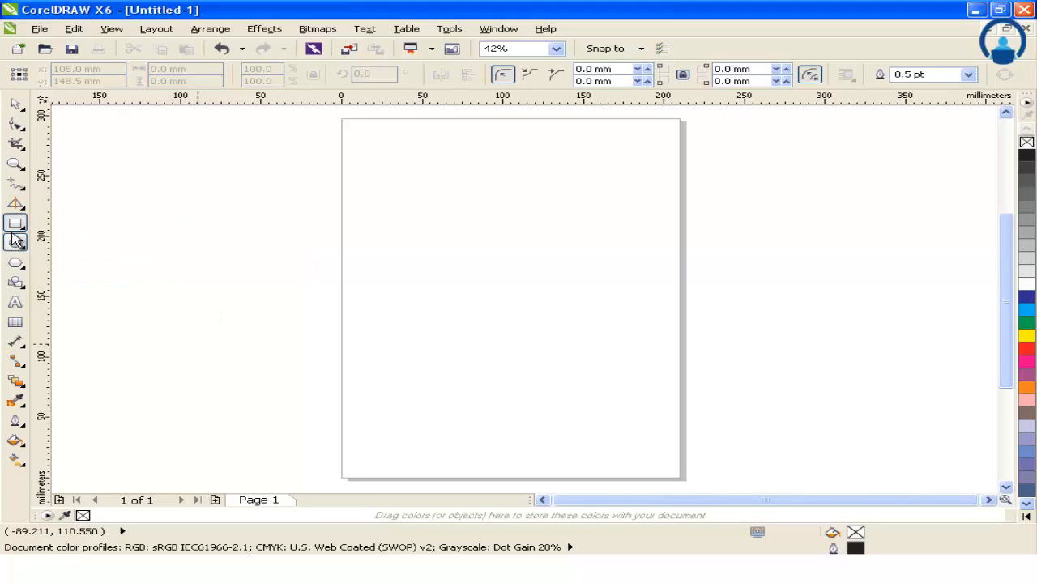
Step: Draw a rectangle about 150 by 113 mm in the upper half of the page
{"action": "left_click", "coordinate": [20, 226]}
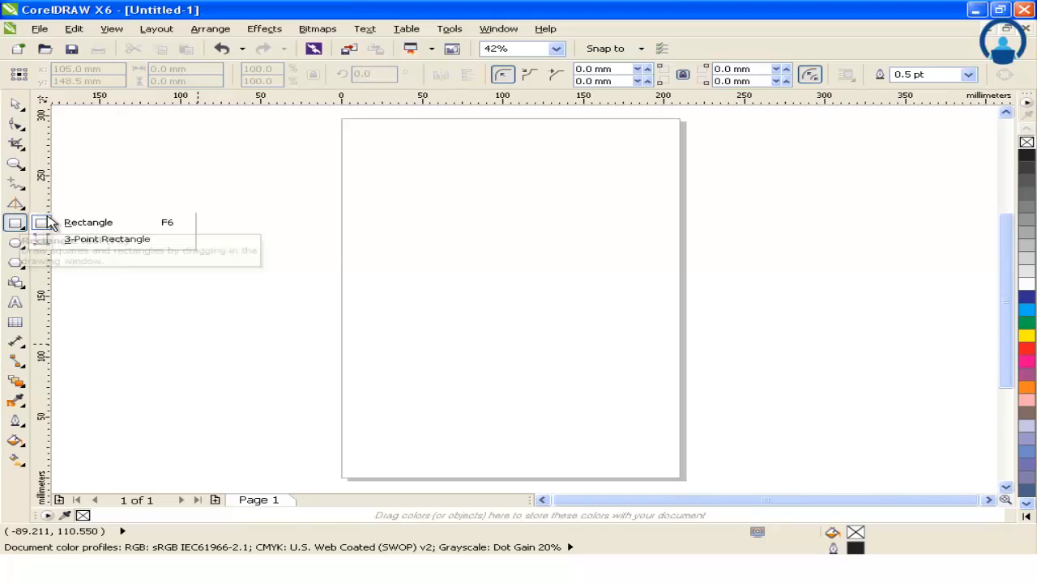
{"action": "left_click", "coordinate": [65, 219]}
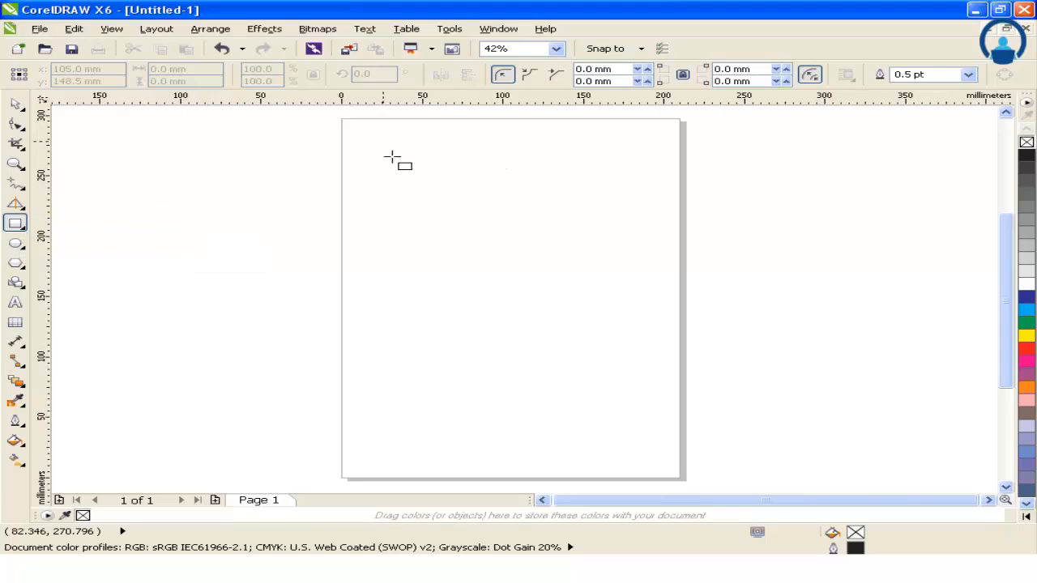
{"action": "left_click_drag", "start_coordinate": [384, 141], "coordinate": [624, 278]}
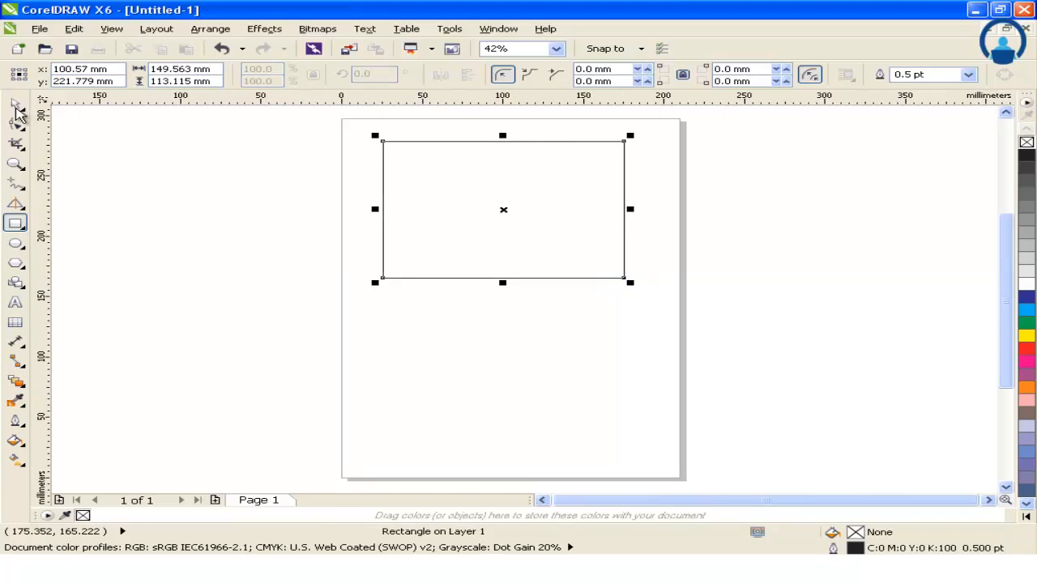
{"action": "left_click", "coordinate": [16, 105]}
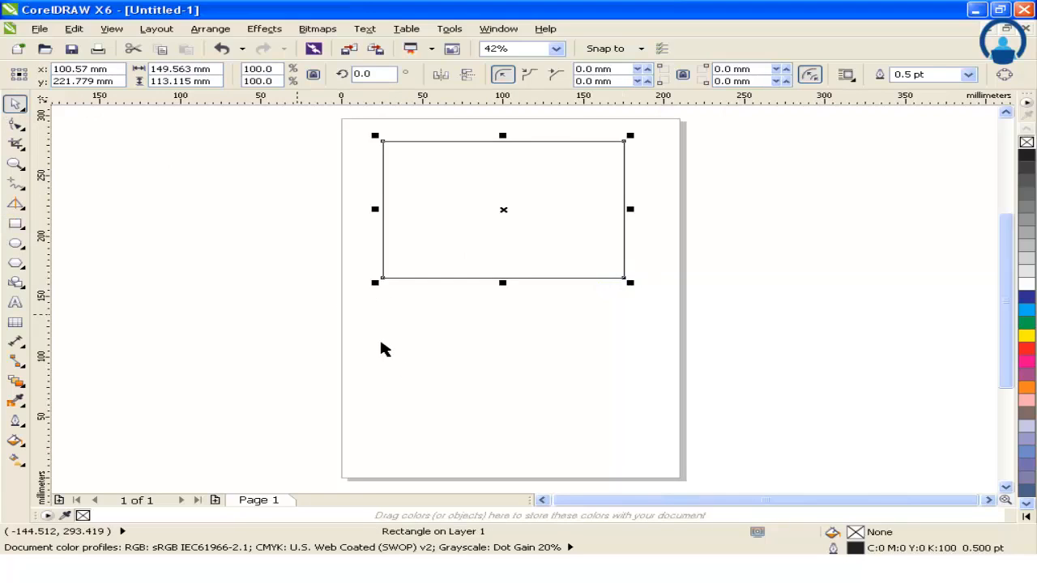
Step: Draw a second rectangle about 155 by 106 mm below the first one
{"action": "key", "text": "F6"}
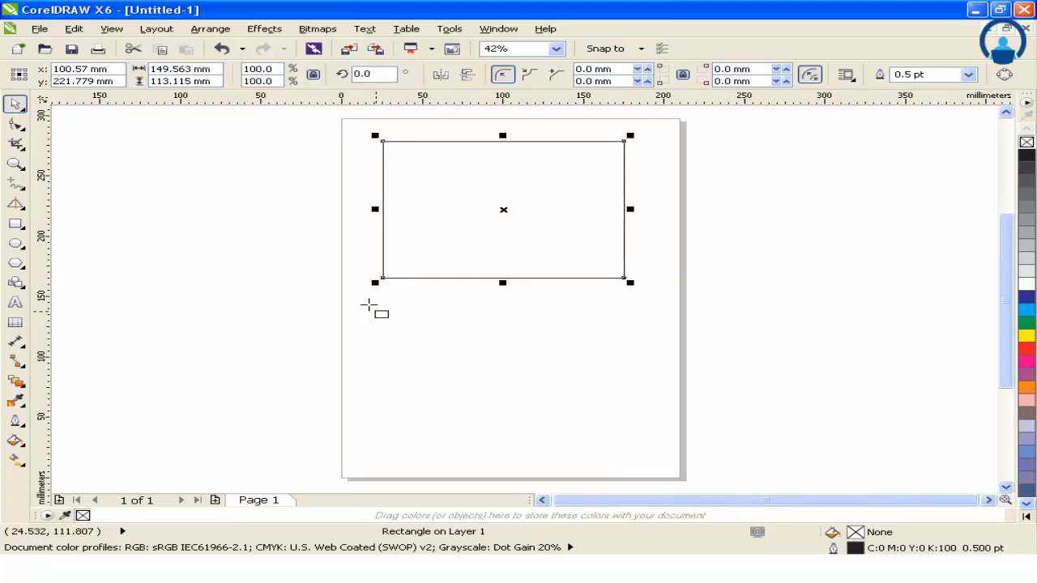
{"action": "mouse_move", "coordinate": [368, 304]}
{"action": "left_mouse_down"}
{"action": "mouse_move", "coordinate": [625, 437]}
{"action": "mouse_move", "coordinate": [618, 431]}
{"action": "left_mouse_up"}
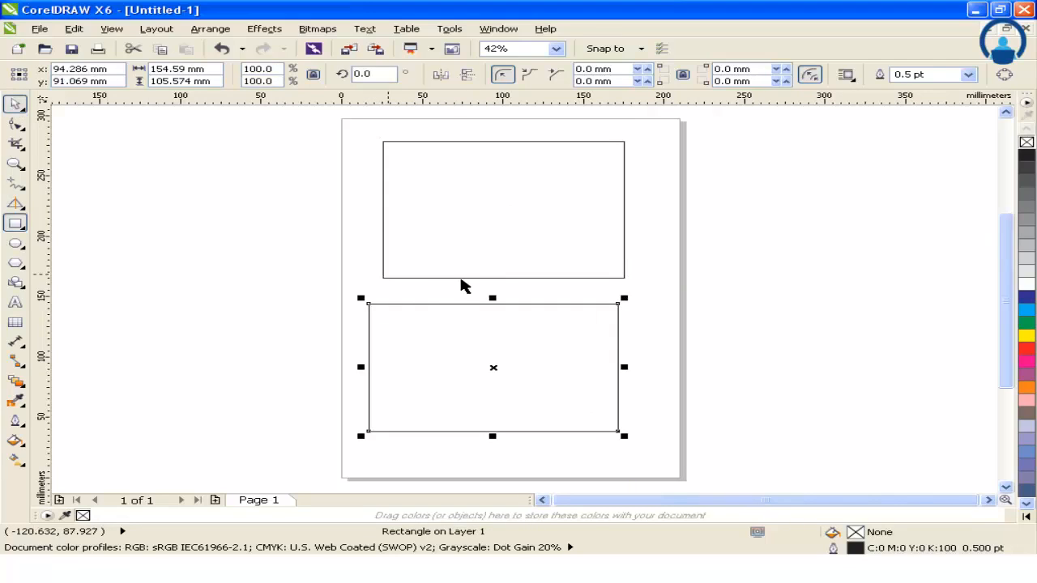
{"action": "key", "text": "space"}
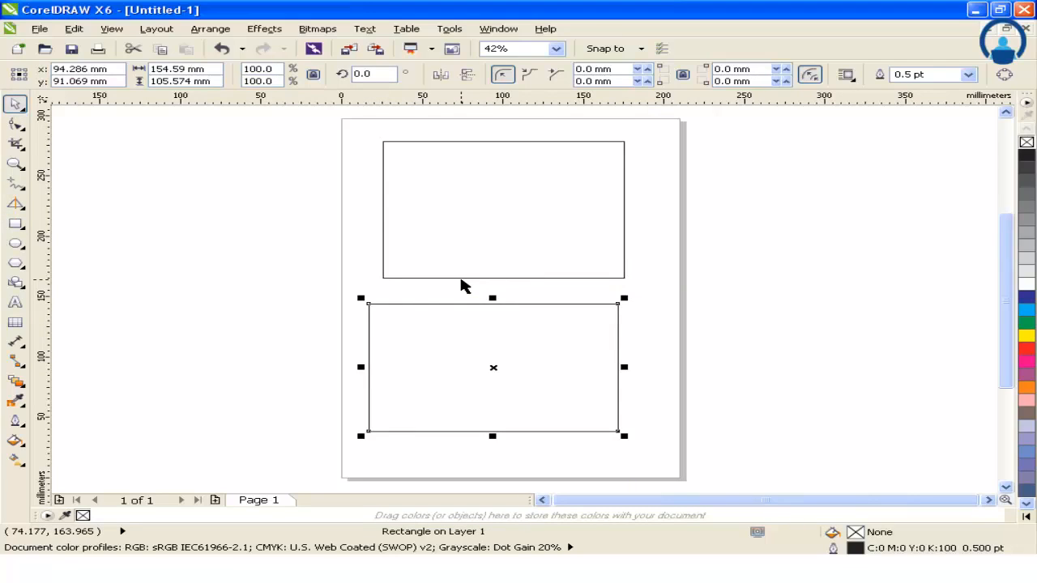
Step: Delete both rectangles from the page
{"action": "left_click", "coordinate": [461, 280], "text": "shift"}
{"action": "key", "text": "Escape"}
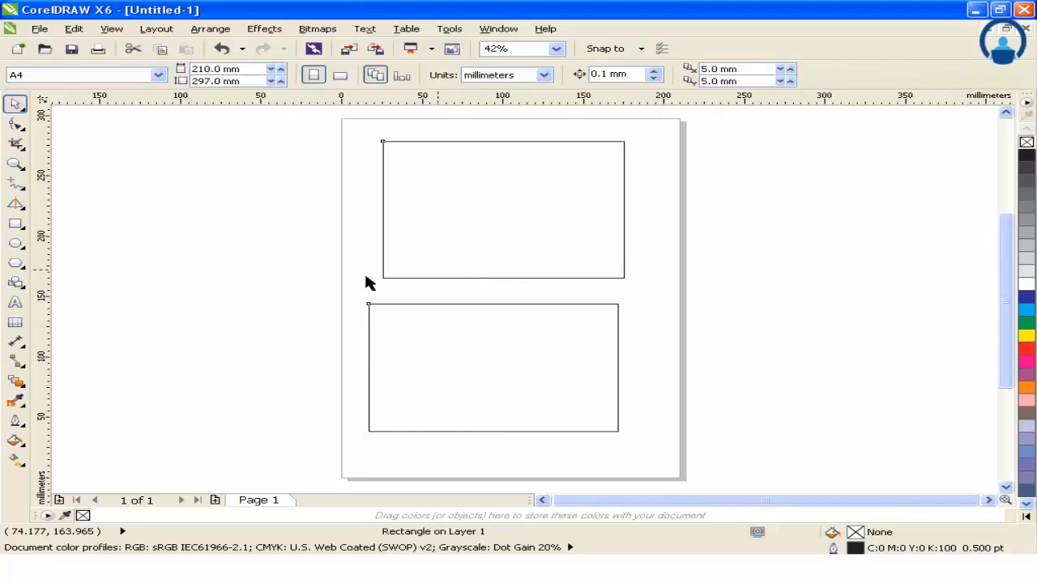
{"action": "key", "text": "Delete"}
Step: Draw a rectangle about 170 by 114 mm in the upper half of the page and a square about 123 mm wide below it
{"action": "left_click", "coordinate": [17, 227]}
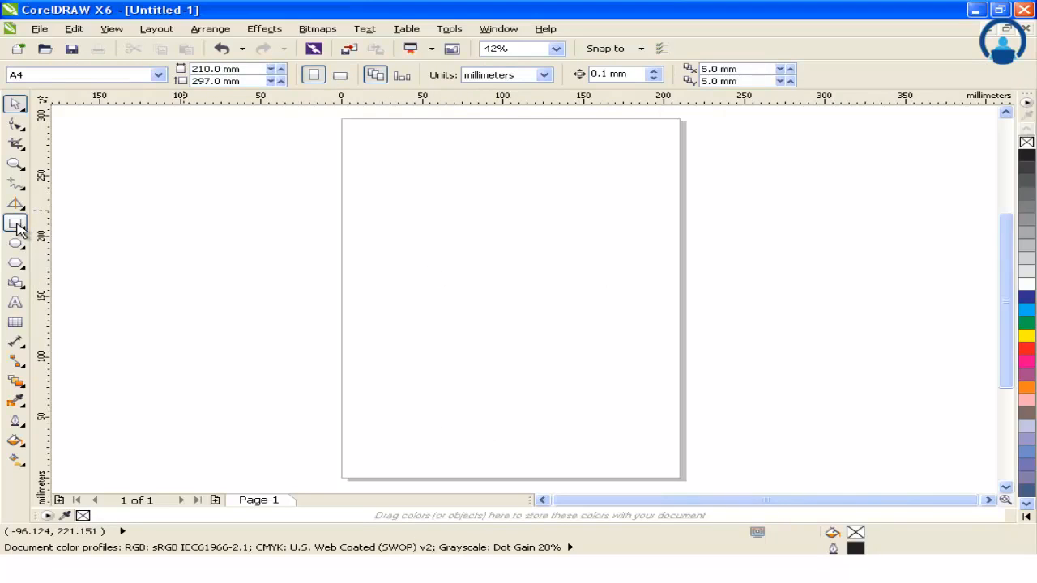
{"action": "left_click", "coordinate": [70, 224]}
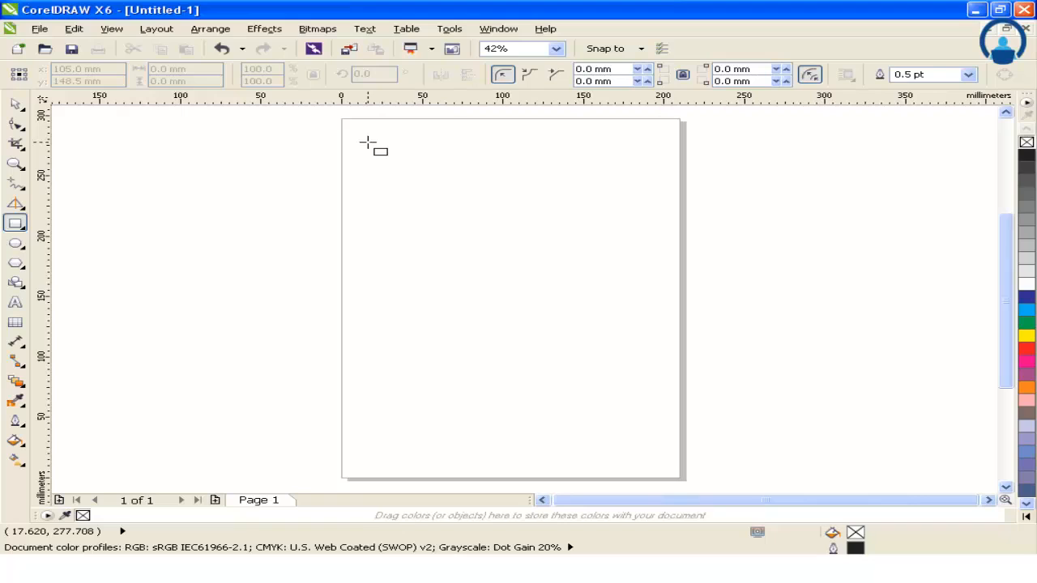
{"action": "mouse_move", "coordinate": [367, 143]}
{"action": "left_mouse_down"}
{"action": "mouse_move", "coordinate": [640, 263]}
{"action": "mouse_move", "coordinate": [642, 282]}
{"action": "left_mouse_up"}
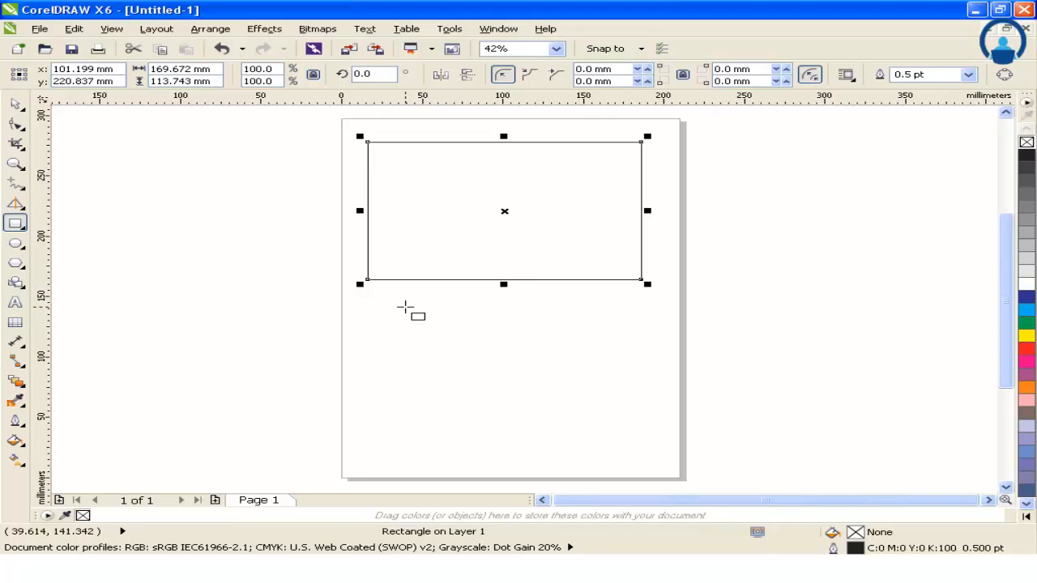
{"action": "left_click_drag", "start_coordinate": [405, 308], "coordinate": [603, 422]}
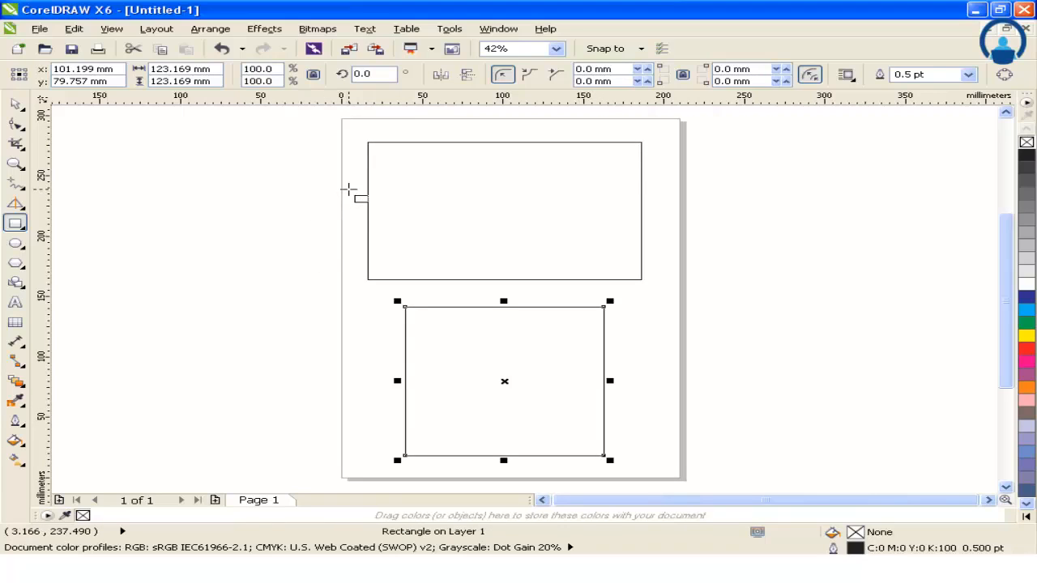
Step: Draw a square about 189 mm wide overlapping both existing shapes, and delete all three shapes
{"action": "mouse_move", "coordinate": [361, 202]}
{"action": "left_mouse_down"}
{"action": "mouse_move", "coordinate": [588, 342]}
{"action": "mouse_move", "coordinate": [574, 361]}
{"action": "mouse_move", "coordinate": [655, 405]}
{"action": "left_mouse_up"}
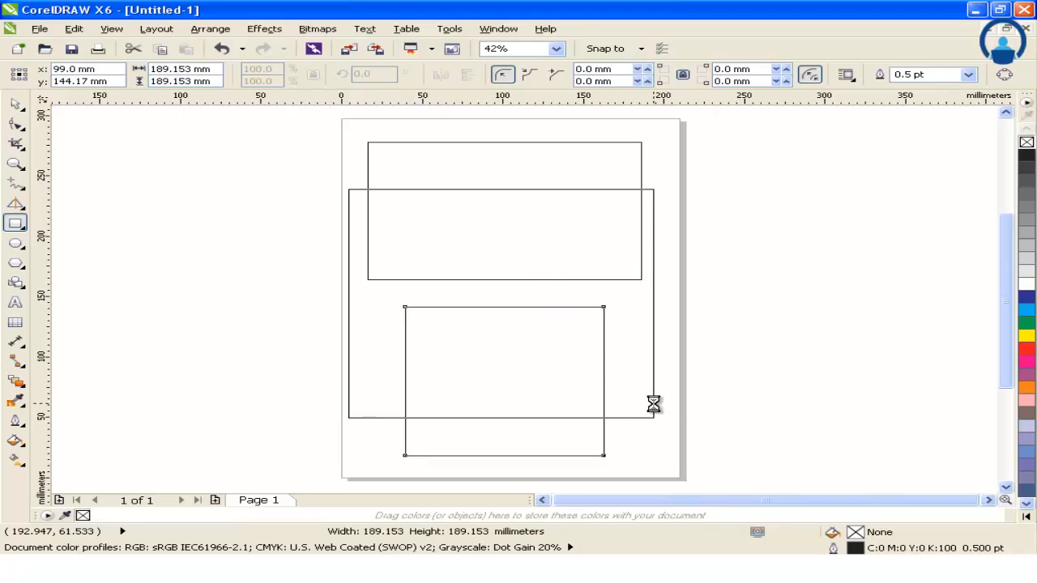
{"action": "key", "text": "ctrl+a"}
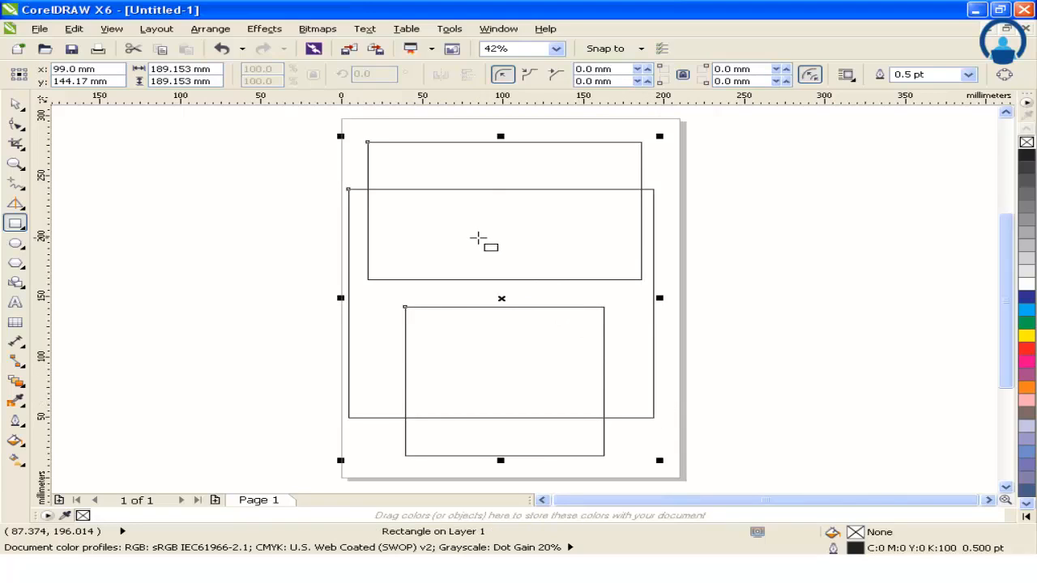
{"action": "key", "text": "Delete"}
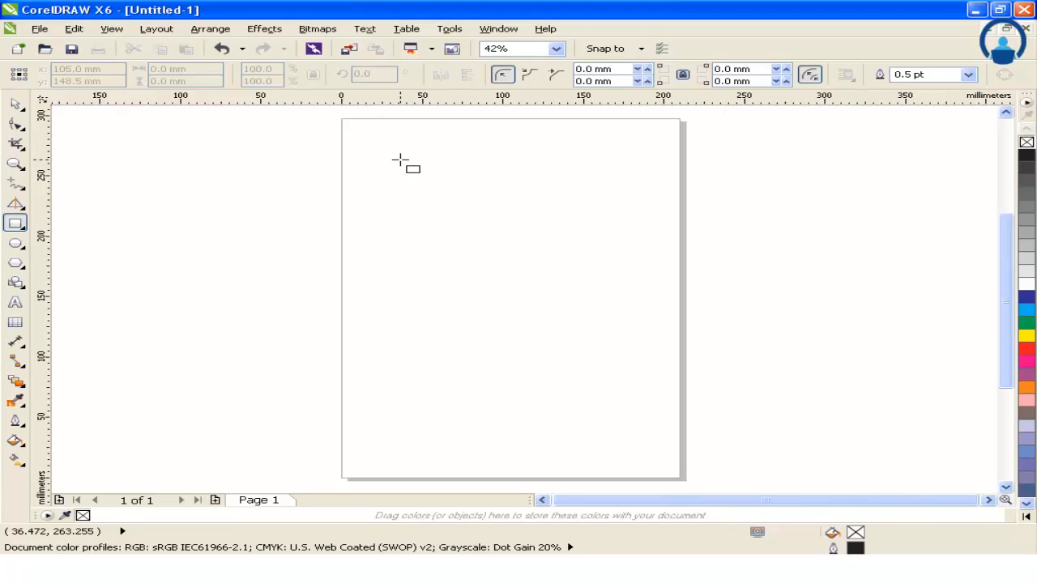
Step: Draw a square about 136 mm wide in the upper part of the page and delete it
{"action": "mouse_move", "coordinate": [399, 161]}
{"action": "left_mouse_down"}
{"action": "mouse_move", "coordinate": [606, 313]}
{"action": "mouse_move", "coordinate": [622, 309]}
{"action": "left_mouse_up"}
{"action": "left_click", "coordinate": [14, 104]}
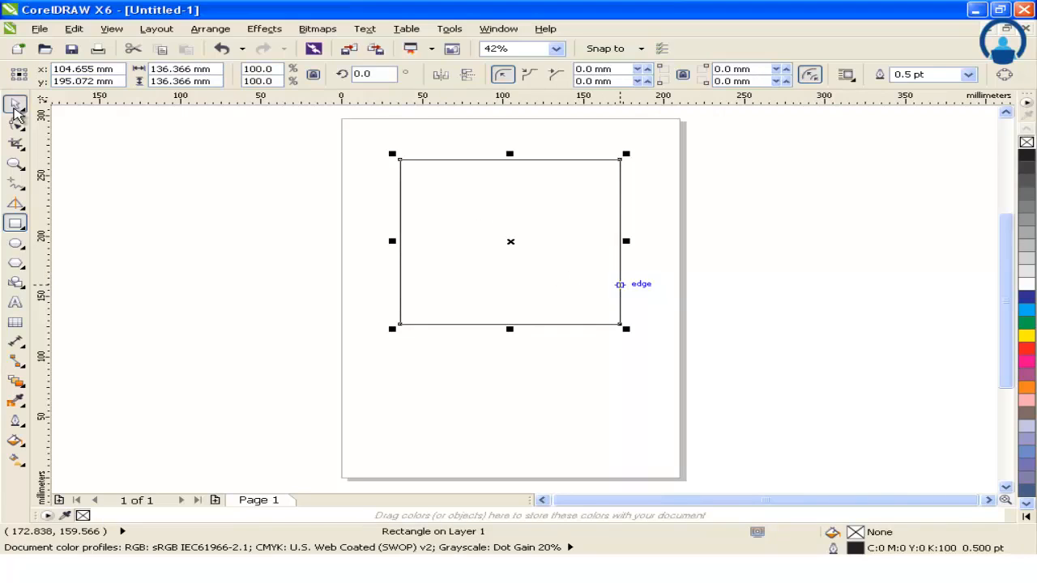
{"action": "left_click", "coordinate": [57, 186]}
{"action": "key", "text": "Delete"}
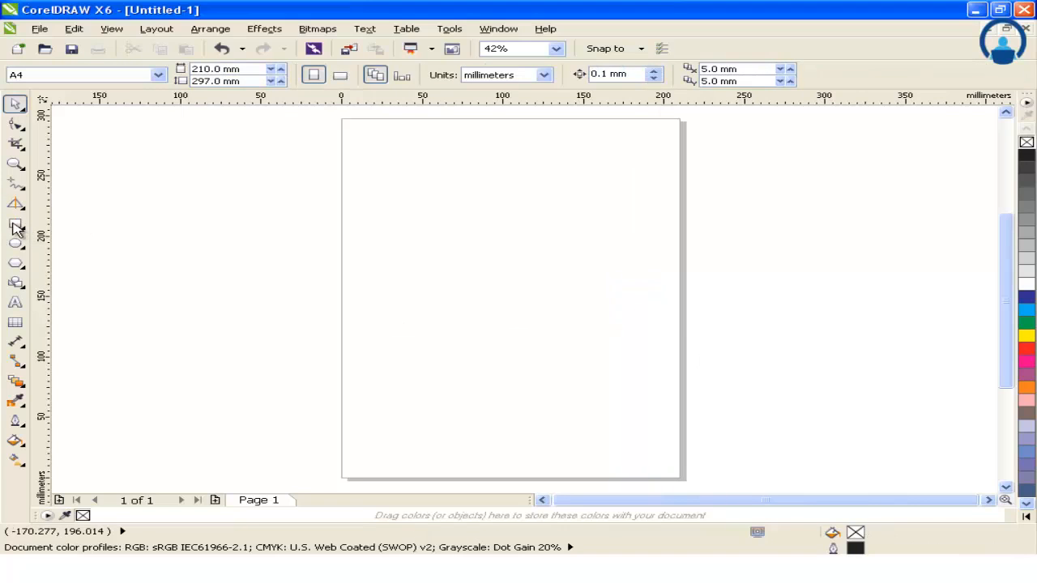
Step: Draw a square about 127 mm wide outward from its centre, at about x 79 mm and y 199 mm on the page
{"action": "left_click", "coordinate": [15, 226]}
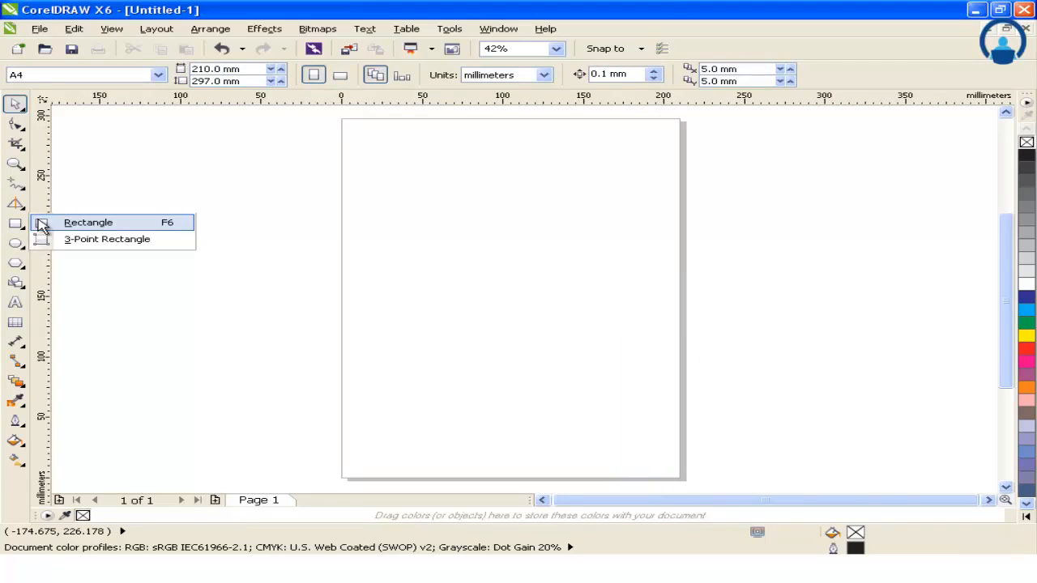
{"action": "left_click", "coordinate": [42, 223]}
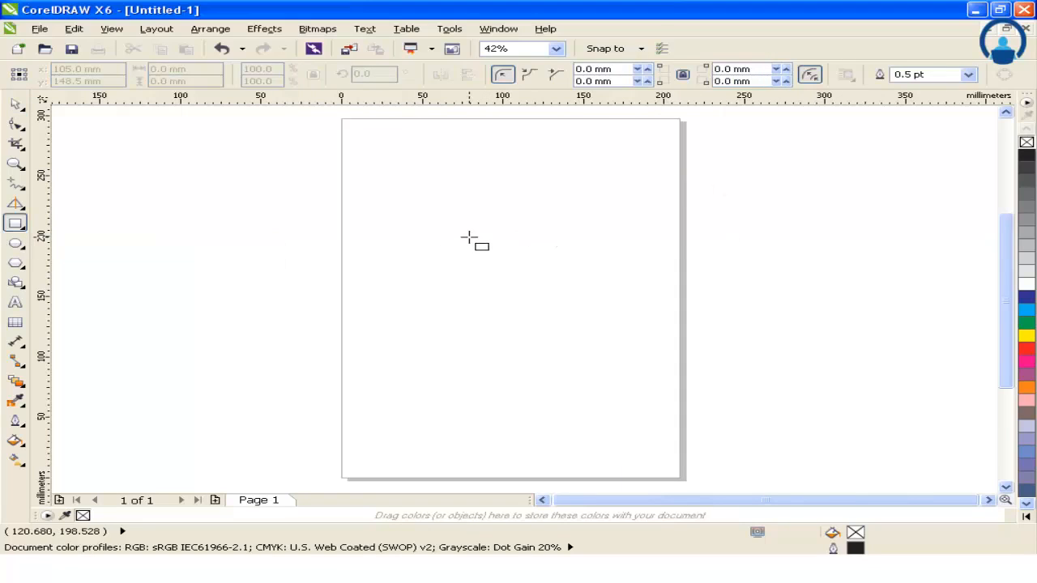
{"action": "mouse_move", "coordinate": [470, 238]}
{"action": "left_mouse_down"}
{"action": "mouse_move", "coordinate": [560, 297]}
{"action": "mouse_move", "coordinate": [565, 325]}
{"action": "mouse_move", "coordinate": [565, 287]}
{"action": "mouse_move", "coordinate": [574, 312]}
{"action": "mouse_move", "coordinate": [594, 314]}
{"action": "mouse_move", "coordinate": [597, 300]}
{"action": "mouse_move", "coordinate": [596, 334]}
{"action": "mouse_move", "coordinate": [504, 237]}
{"action": "mouse_move", "coordinate": [544, 281]}
{"action": "mouse_move", "coordinate": [546, 294]}
{"action": "mouse_move", "coordinate": [533, 296]}
{"action": "mouse_move", "coordinate": [567, 319]}
{"action": "mouse_move", "coordinate": [565, 285]}
{"action": "mouse_move", "coordinate": [569, 317]}
{"action": "mouse_move", "coordinate": [593, 315]}
{"action": "mouse_move", "coordinate": [554, 270]}
{"action": "mouse_move", "coordinate": [561, 306]}
{"action": "mouse_move", "coordinate": [542, 310]}
{"action": "mouse_move", "coordinate": [525, 286]}
{"action": "mouse_move", "coordinate": [549, 311]}
{"action": "mouse_move", "coordinate": [495, 270]}
{"action": "mouse_move", "coordinate": [551, 320]}
{"action": "left_mouse_up"}
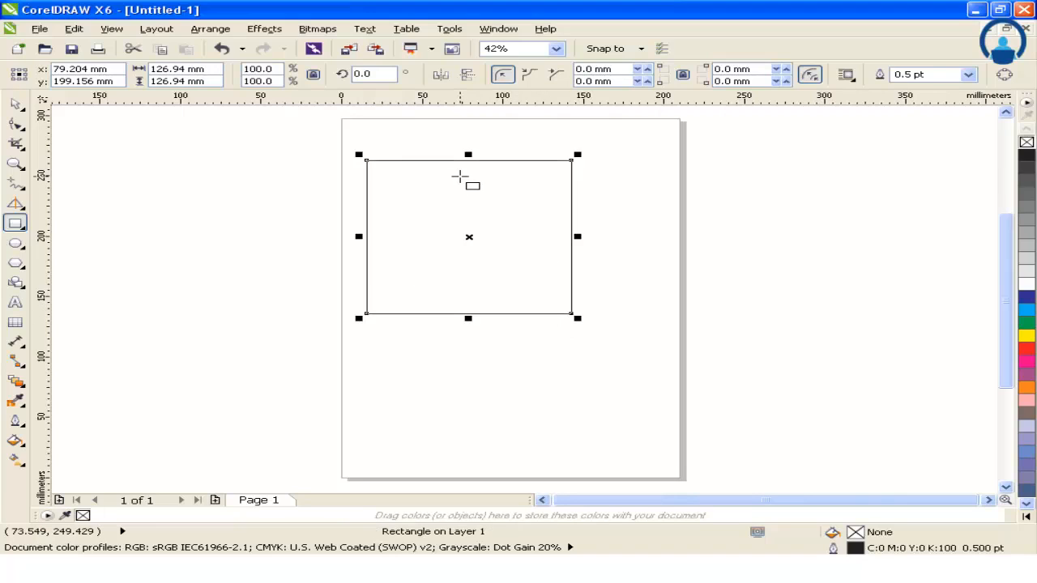
{"action": "left_click", "coordinate": [14, 104]}
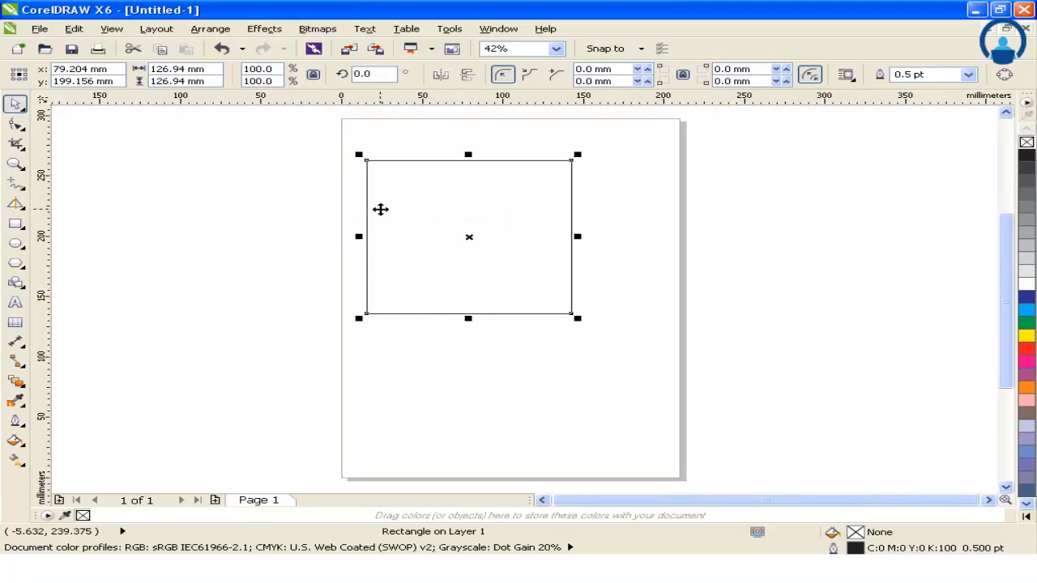
Step: Draw a wide rectangle about 173 by 68 mm below the square, near the page's lower edge
{"action": "left_click", "coordinate": [12, 225]}
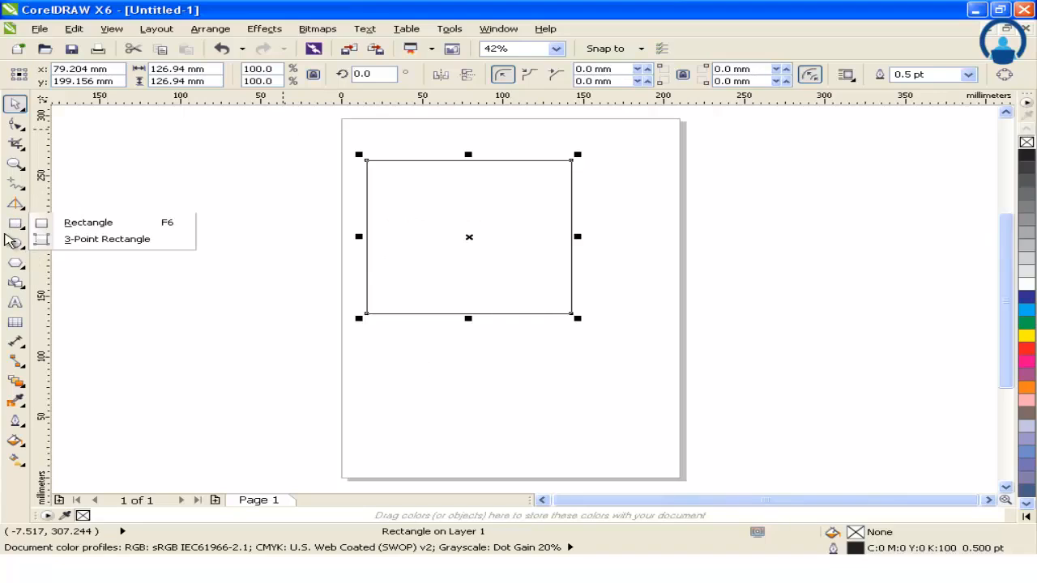
{"action": "left_click", "coordinate": [15, 224]}
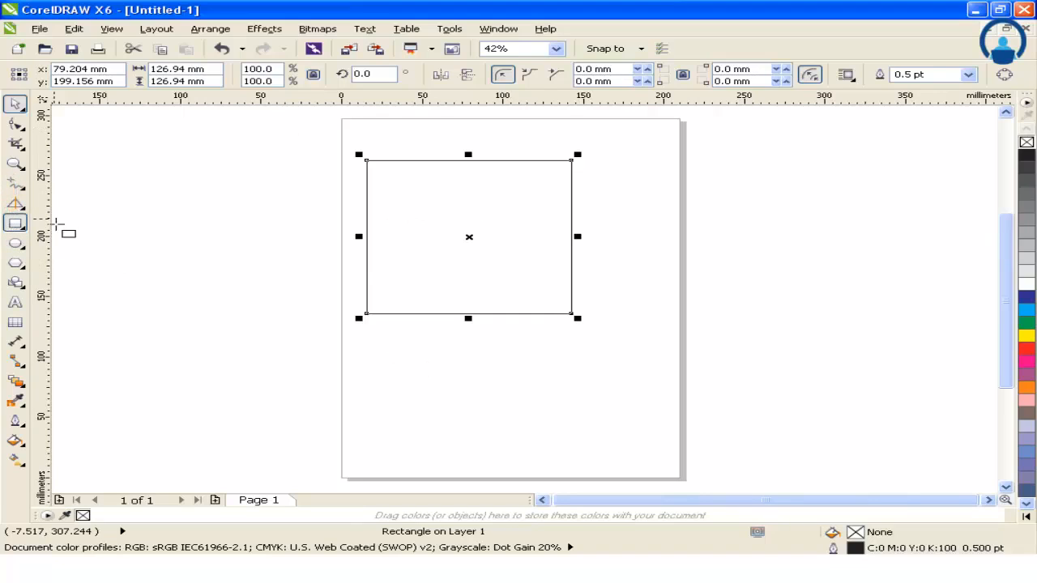
{"action": "left_click_drag", "start_coordinate": [540, 437], "coordinate": [647, 447]}
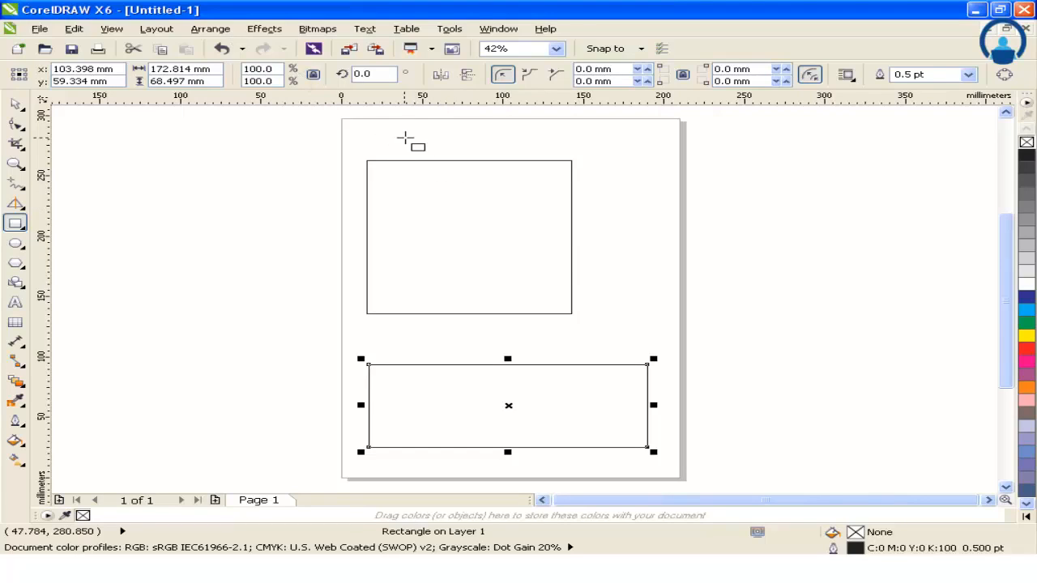
Step: Draw another square overlapping the upper square and delete it
{"action": "left_click_drag", "start_coordinate": [405, 138], "coordinate": [587, 255]}
{"action": "left_click", "coordinate": [15, 105]}
{"action": "left_click", "coordinate": [640, 176]}
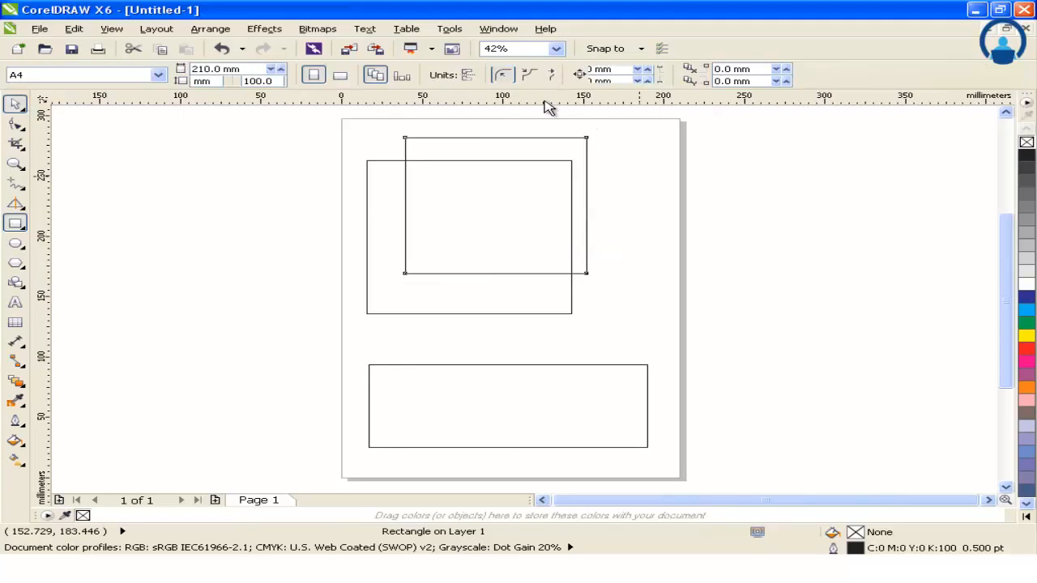
{"action": "key", "text": "Delete"}
Step: Set the upper square's horizontal position (X) to 0 mm
{"action": "left_click", "coordinate": [479, 170]}
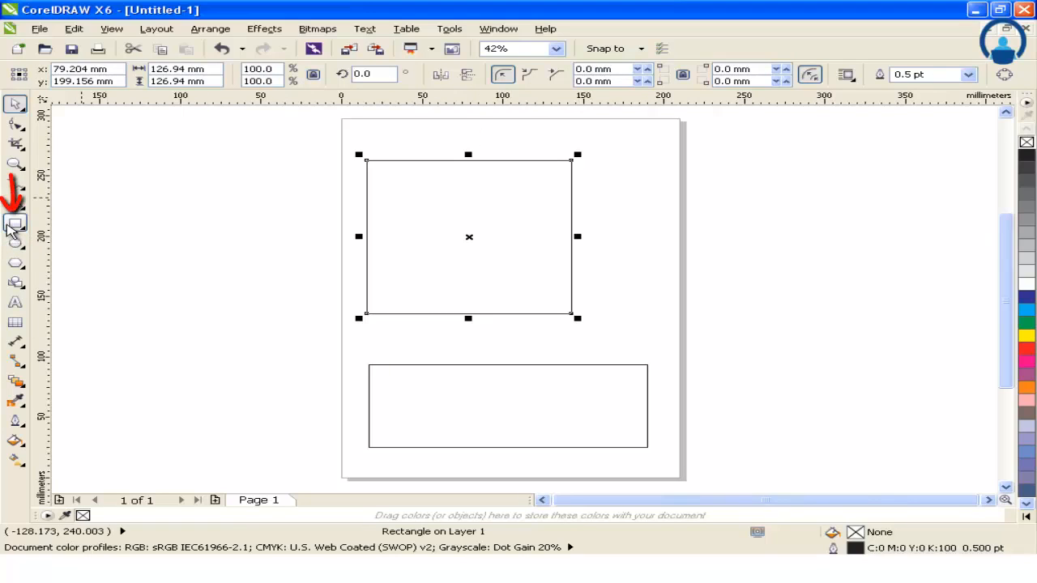
{"action": "left_click", "coordinate": [14, 226]}
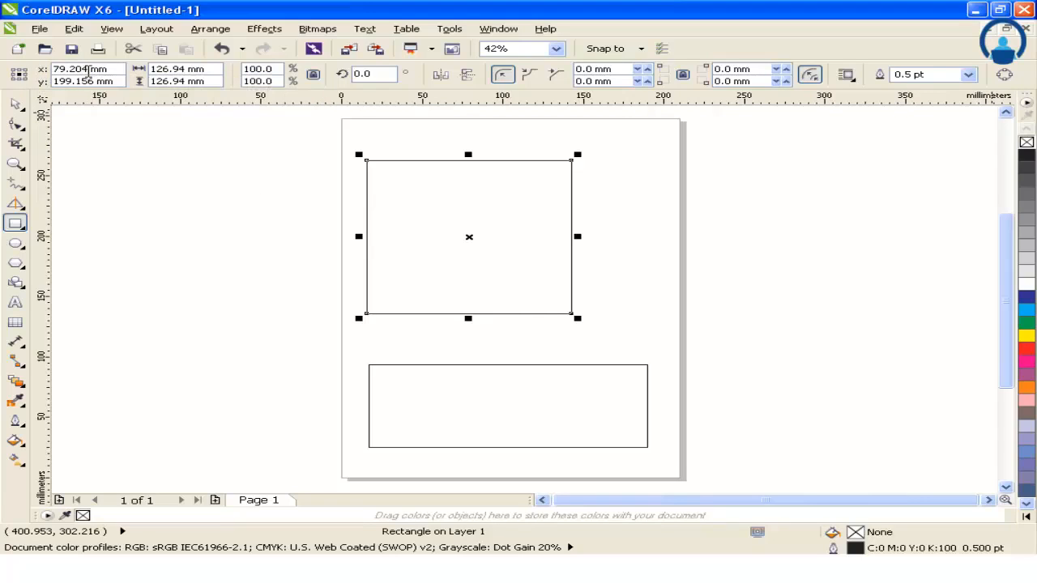
{"action": "left_click", "coordinate": [88, 69]}
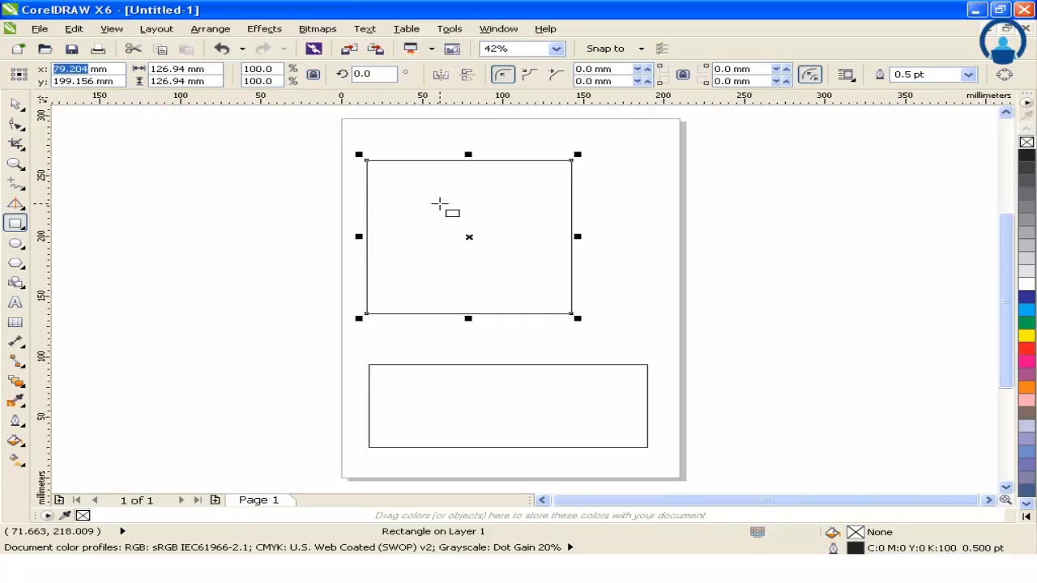
{"action": "type", "text": "0"}
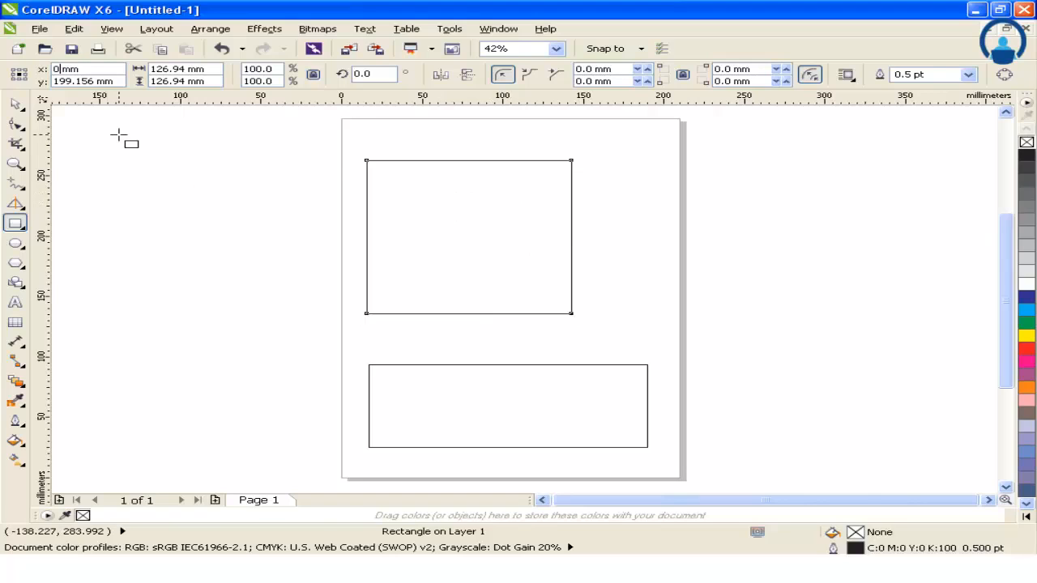
{"action": "key", "text": "Return"}
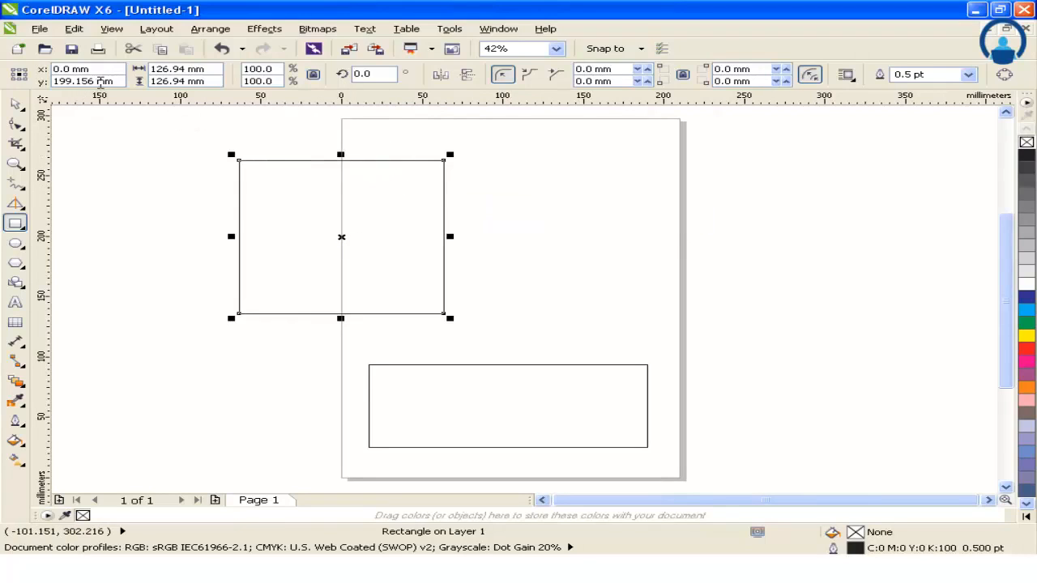
Step: Set the square's vertical position (Y) to 0 mm
{"action": "double_click", "coordinate": [92, 81]}
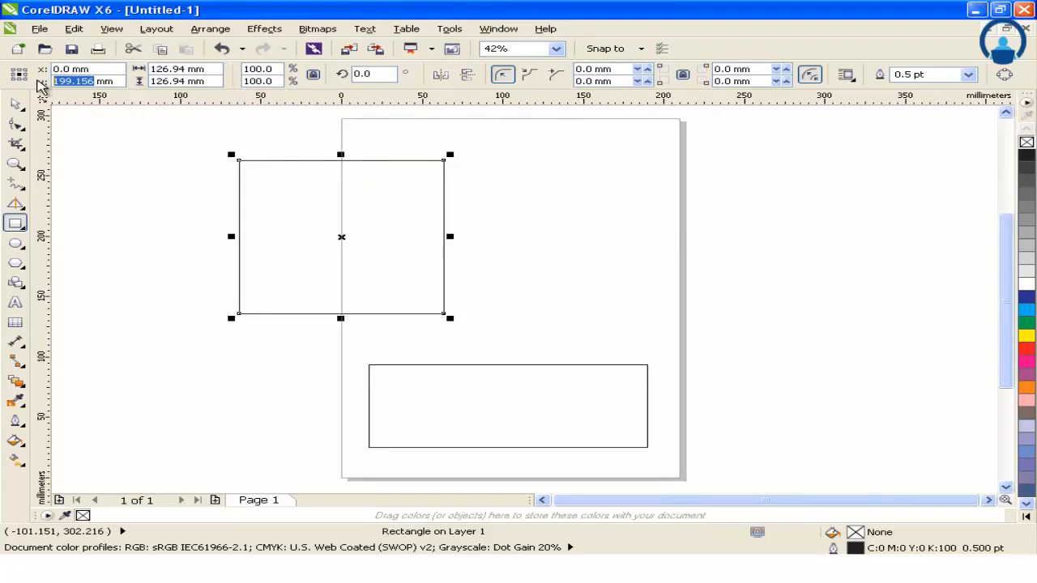
{"action": "type", "text": "0"}
{"action": "key", "text": "Return"}
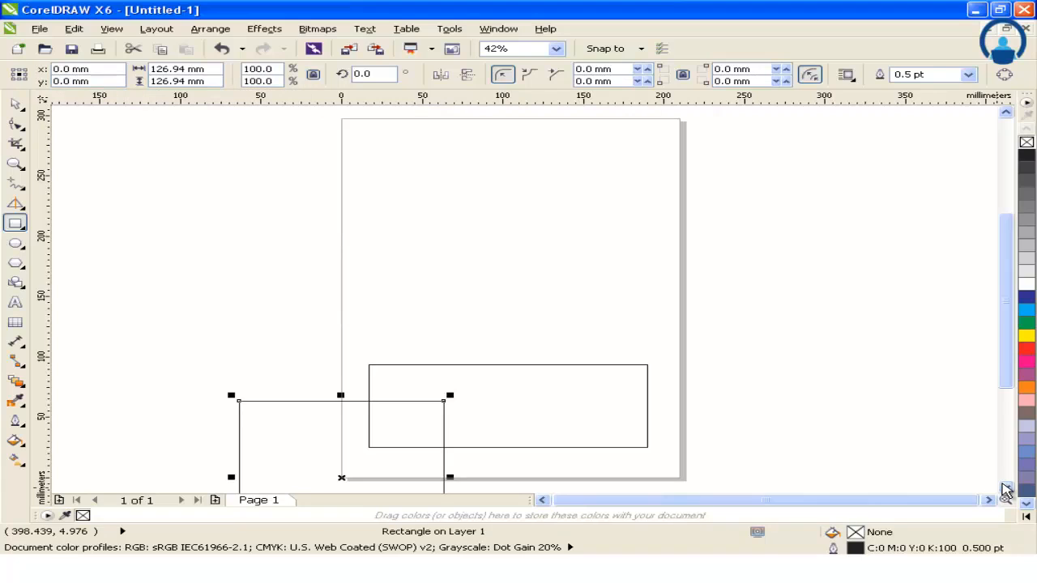
{"action": "scroll", "coordinate": [1004, 489], "scroll_direction": "down", "scroll_amount": 3}
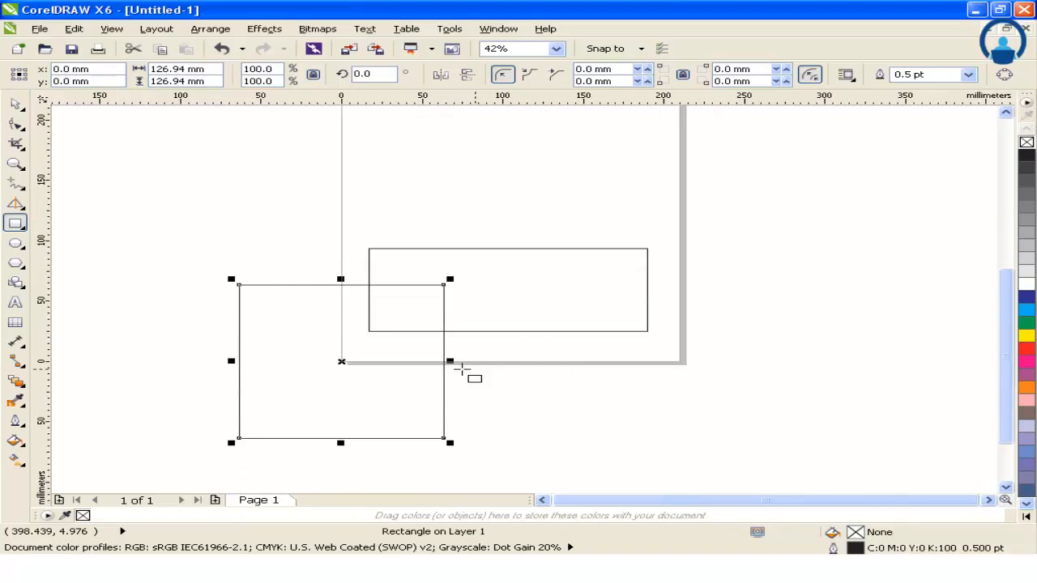
Step: Delete the wide rectangle beside the square and reselect the square centred on the page origin
{"action": "left_click", "coordinate": [636, 266]}
{"action": "key", "text": "Delete"}
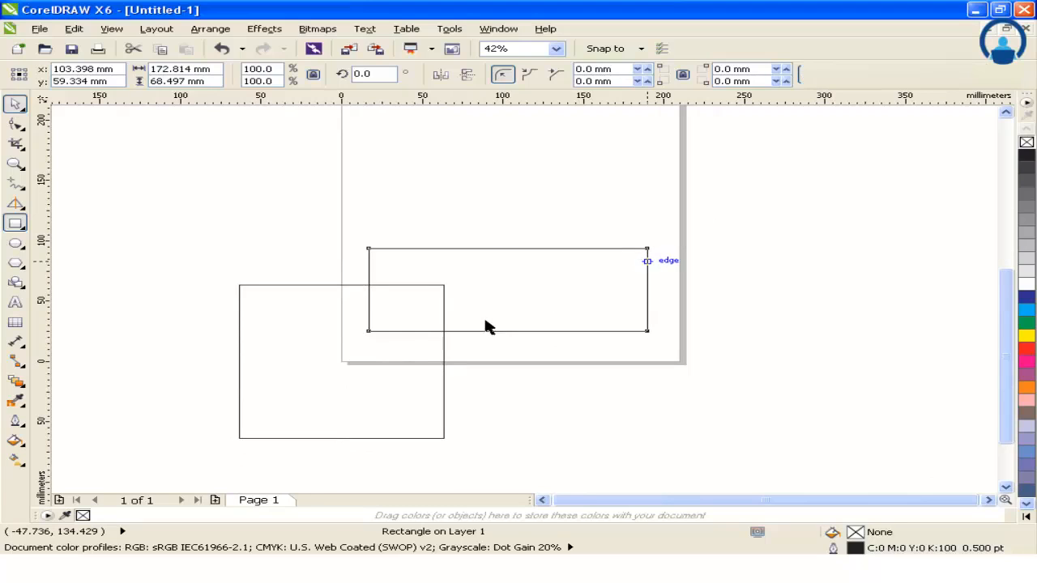
{"action": "left_click", "coordinate": [417, 329]}
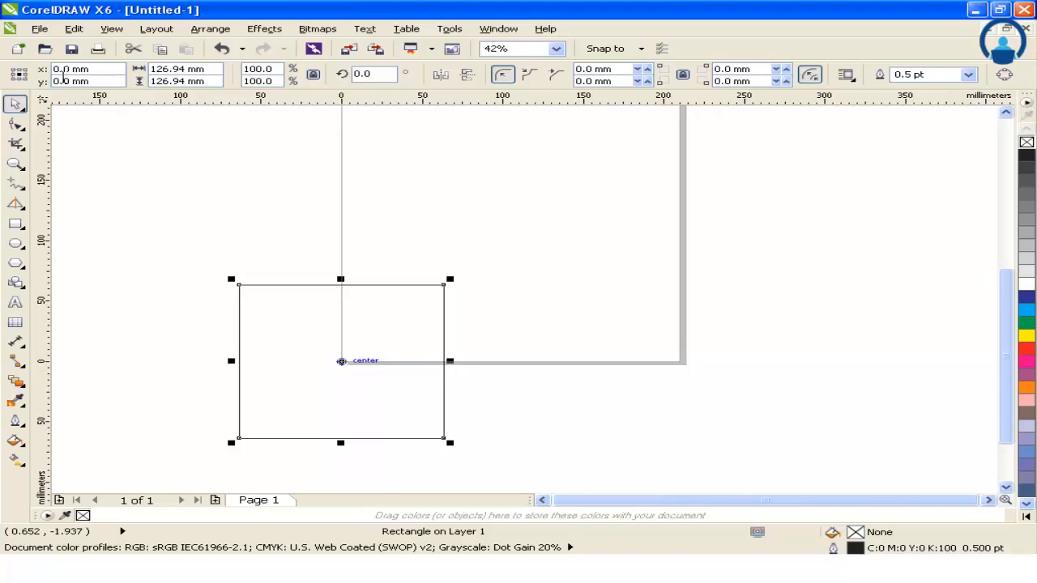
Step: Position the square's centre at X 100 mm and Y 100 mm on the page
{"action": "left_click", "coordinate": [71, 69]}
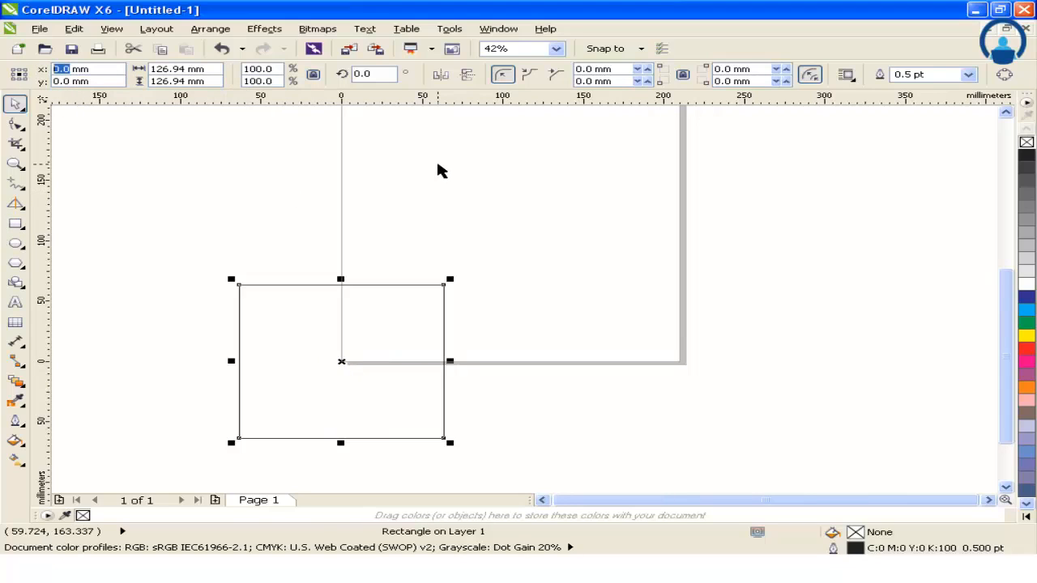
{"action": "type", "text": "100"}
{"action": "key", "text": "Return"}
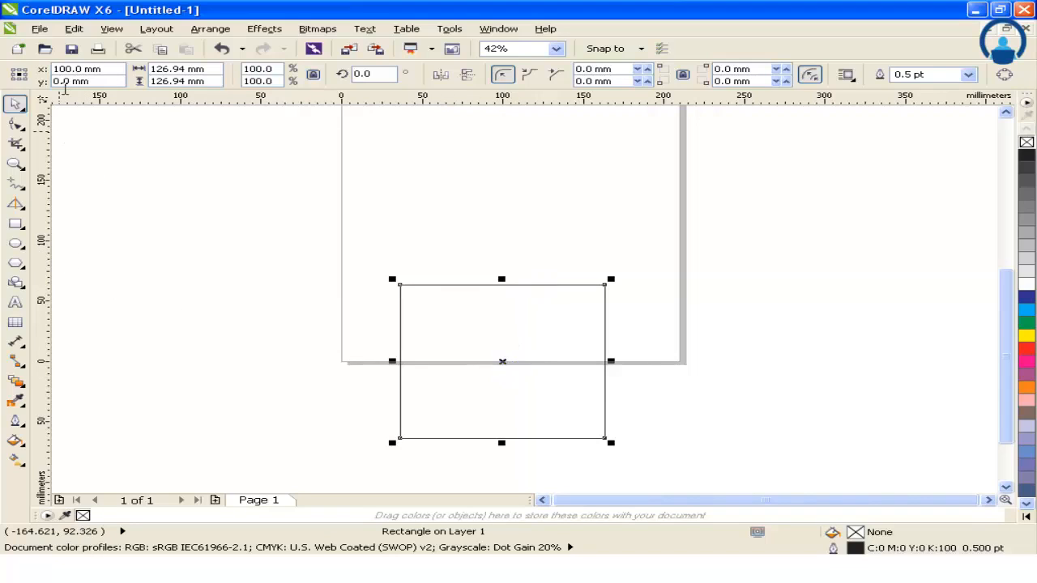
{"action": "double_click", "coordinate": [64, 81]}
{"action": "type", "text": "10"}
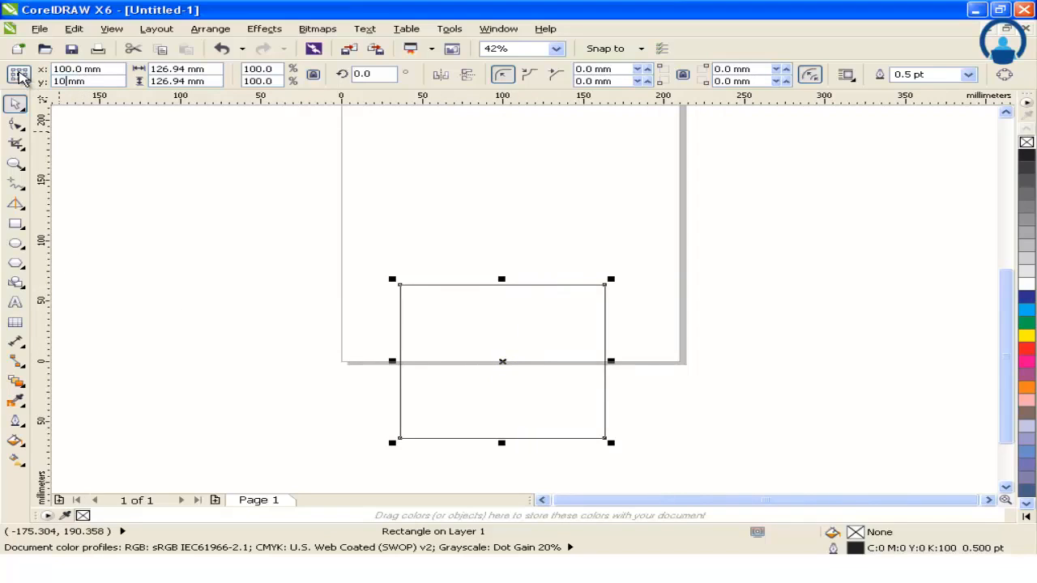
{"action": "type", "text": "0"}
{"action": "key", "text": "Return"}
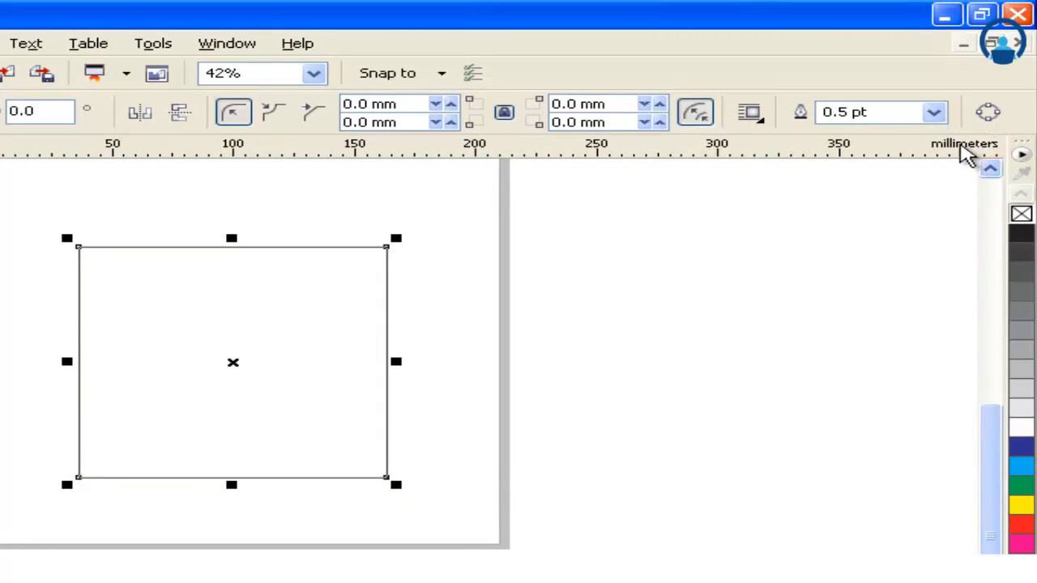
Step: Deselect the square and change the document's drawing units to inches
{"action": "left_click", "coordinate": [841, 227]}
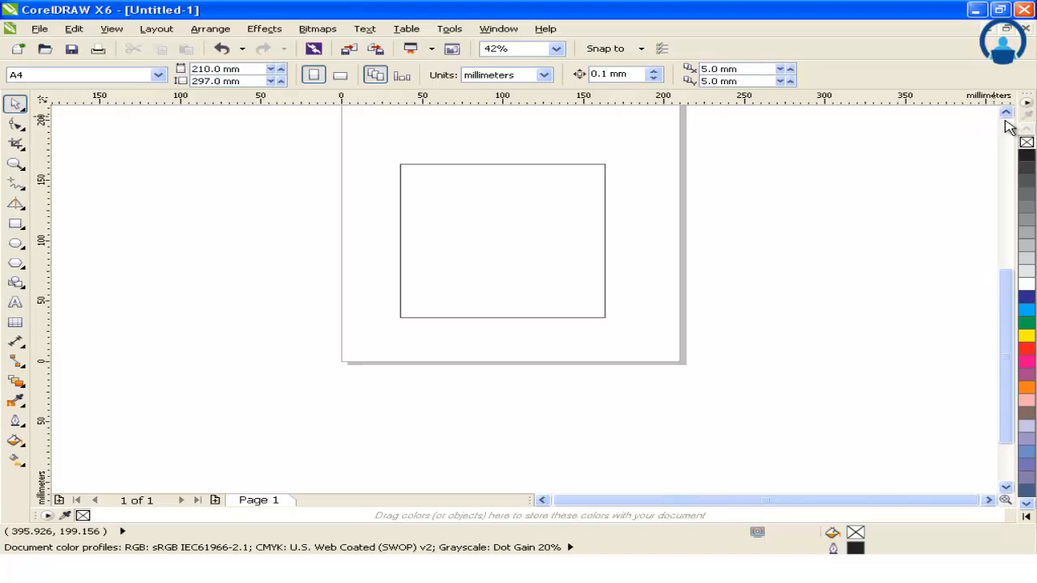
{"action": "left_click", "coordinate": [1006, 112]}
{"action": "left_click", "coordinate": [1006, 113]}
{"action": "left_click", "coordinate": [1005, 113]}
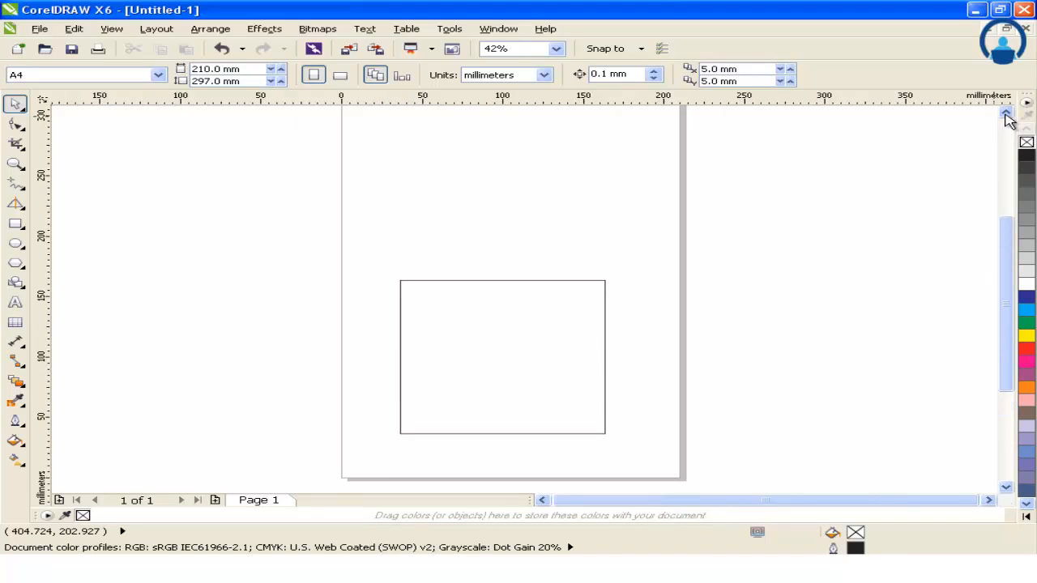
{"action": "left_click", "coordinate": [1005, 113]}
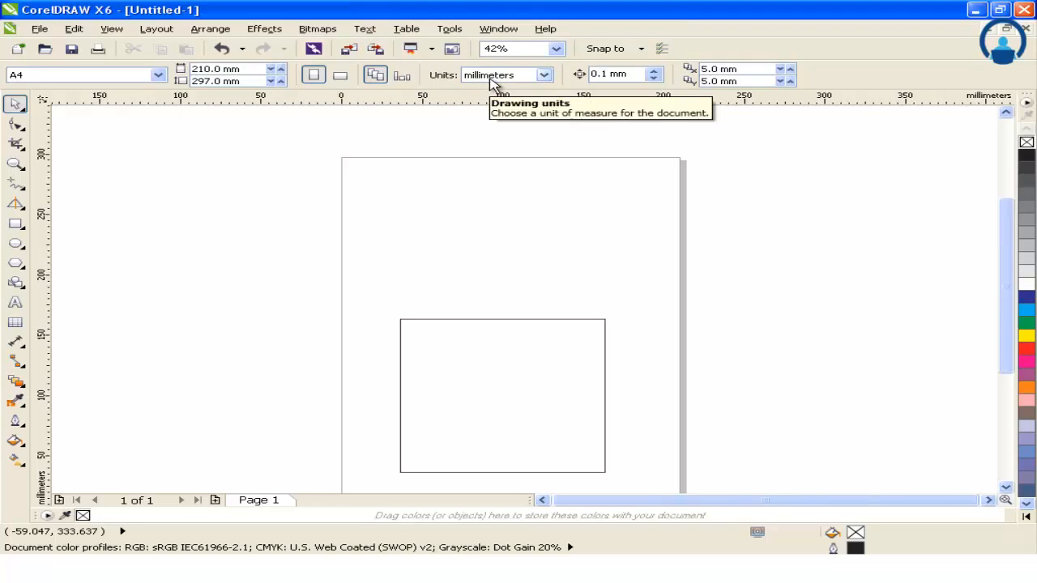
{"action": "left_click", "coordinate": [494, 78]}
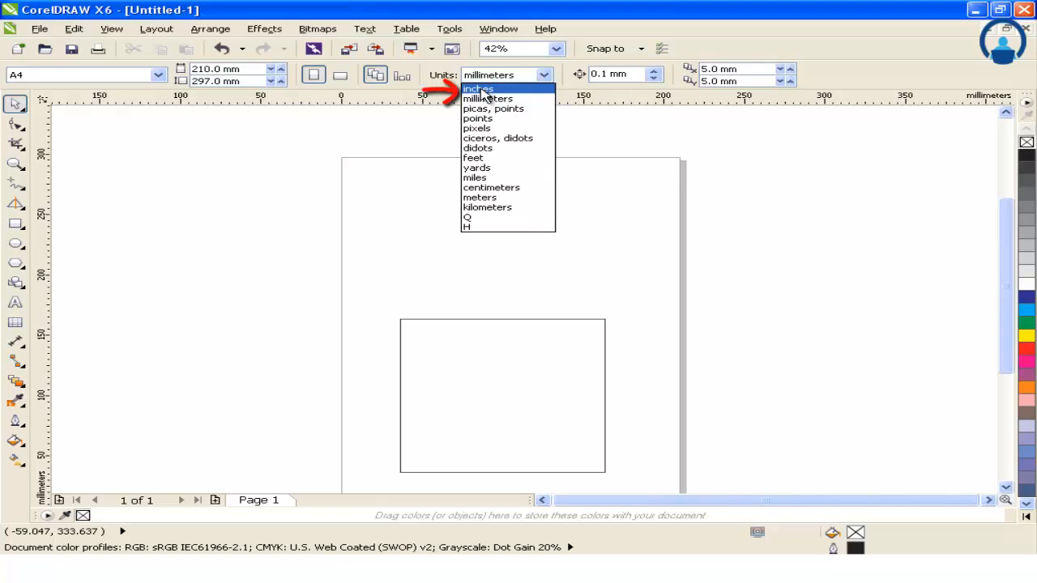
{"action": "left_click", "coordinate": [482, 89]}
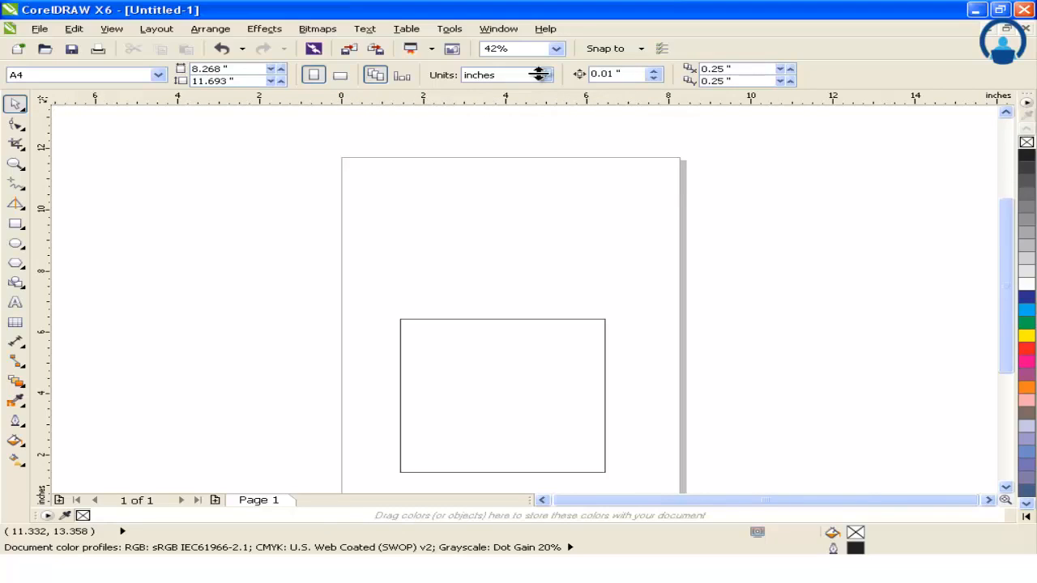
Step: Switch the drawing units to feet and set them back to millimeters
{"action": "left_click", "coordinate": [464, 75]}
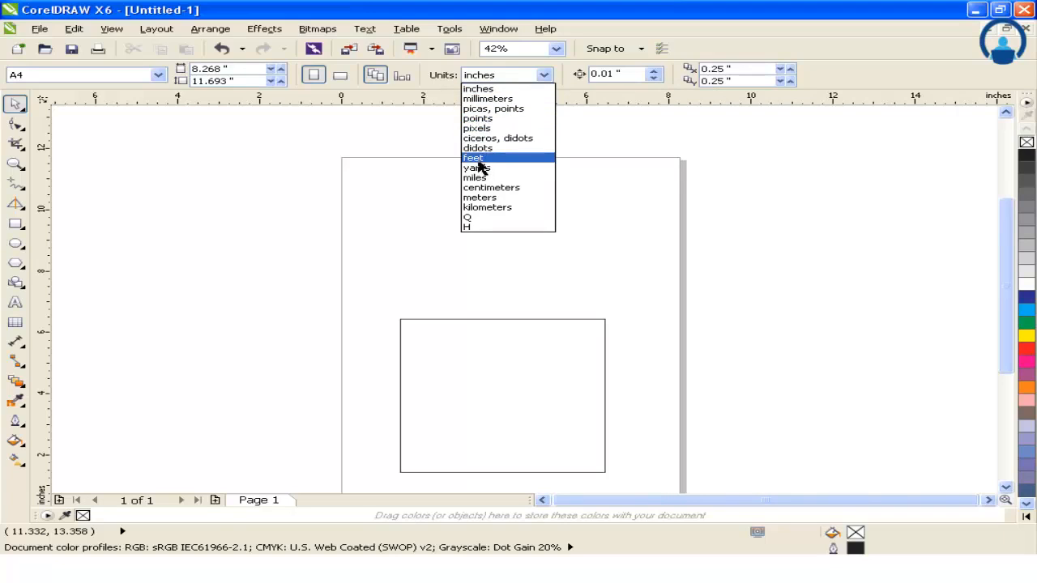
{"action": "left_click", "coordinate": [478, 159]}
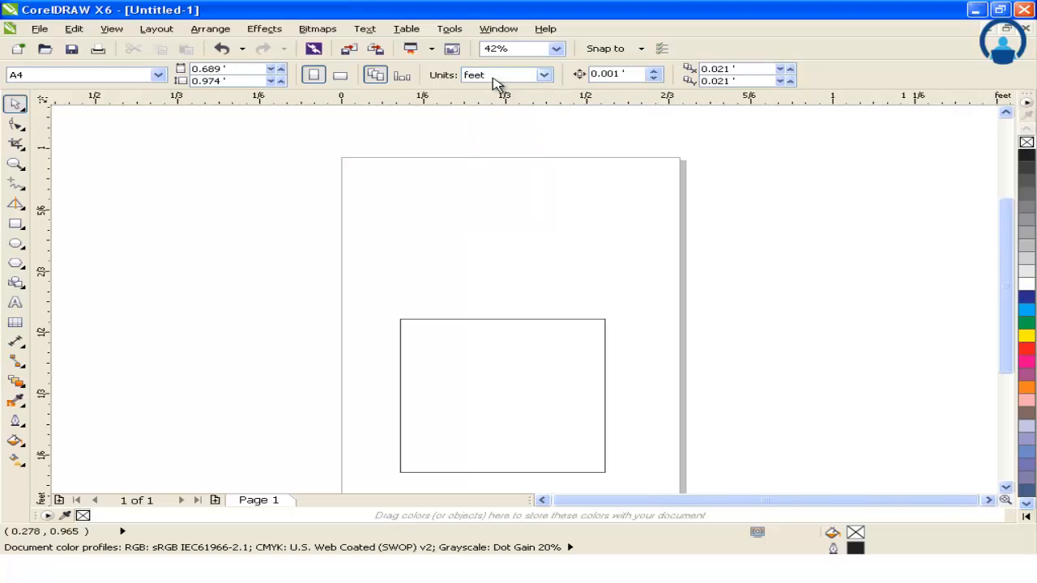
{"action": "left_click", "coordinate": [495, 76]}
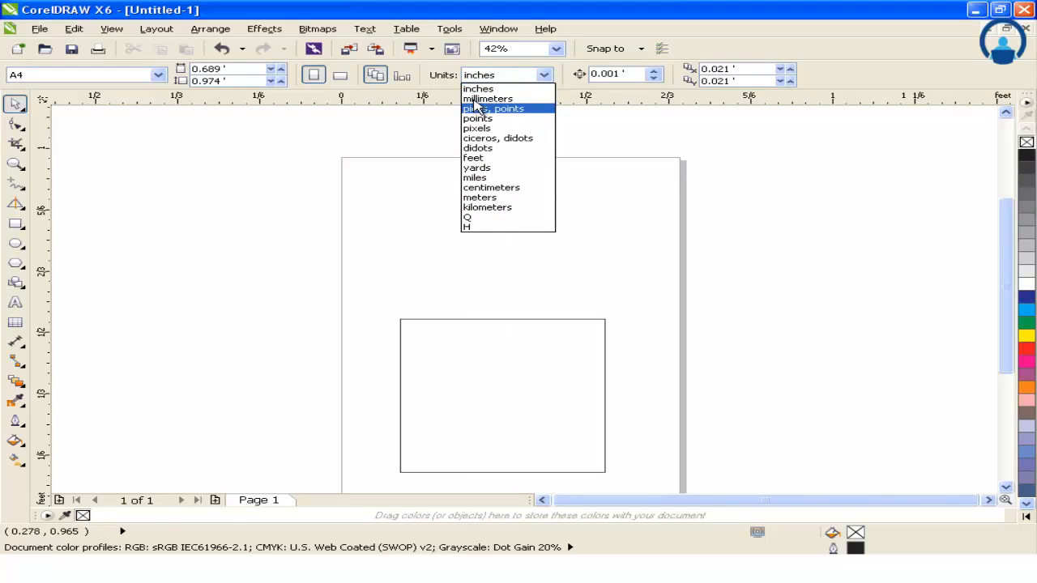
{"action": "left_click", "coordinate": [477, 101]}
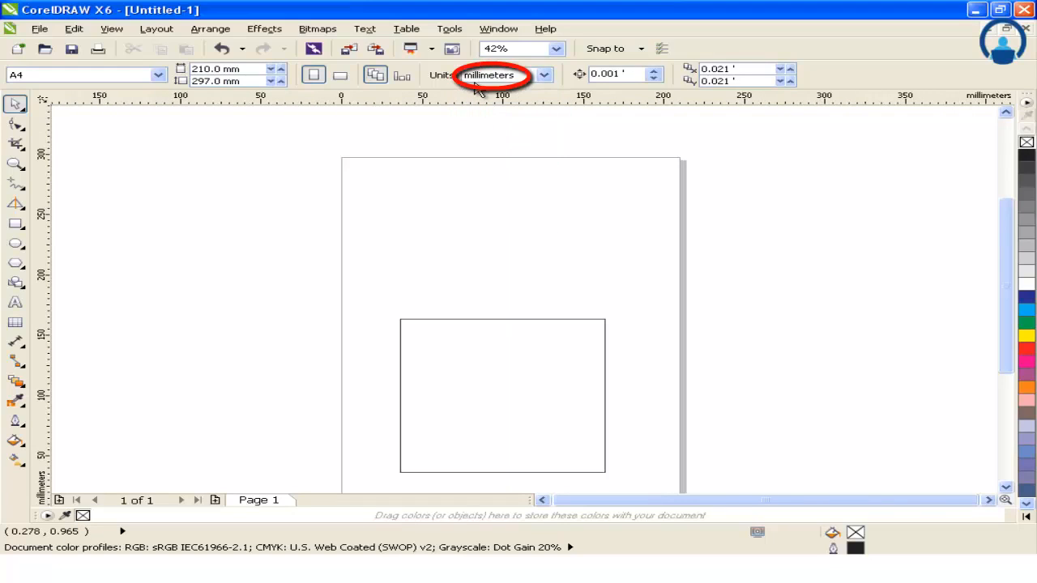
Step: Select the square on the page and activate the Rectangle tool
{"action": "left_click", "coordinate": [1007, 488]}
{"action": "left_click", "coordinate": [1007, 488]}
{"action": "left_click", "coordinate": [1007, 488]}
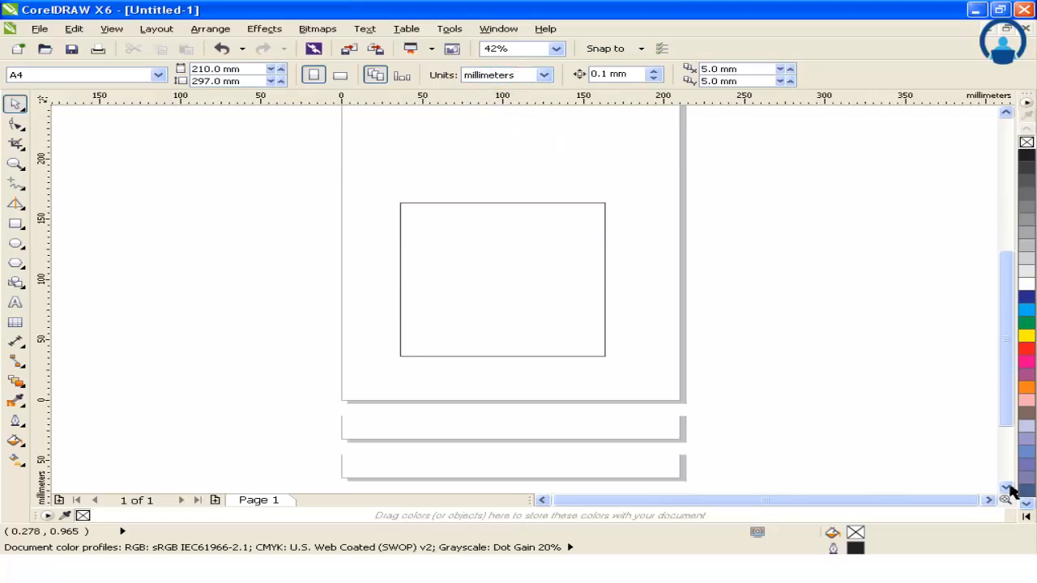
{"action": "left_click", "coordinate": [1007, 488]}
{"action": "left_click", "coordinate": [499, 238]}
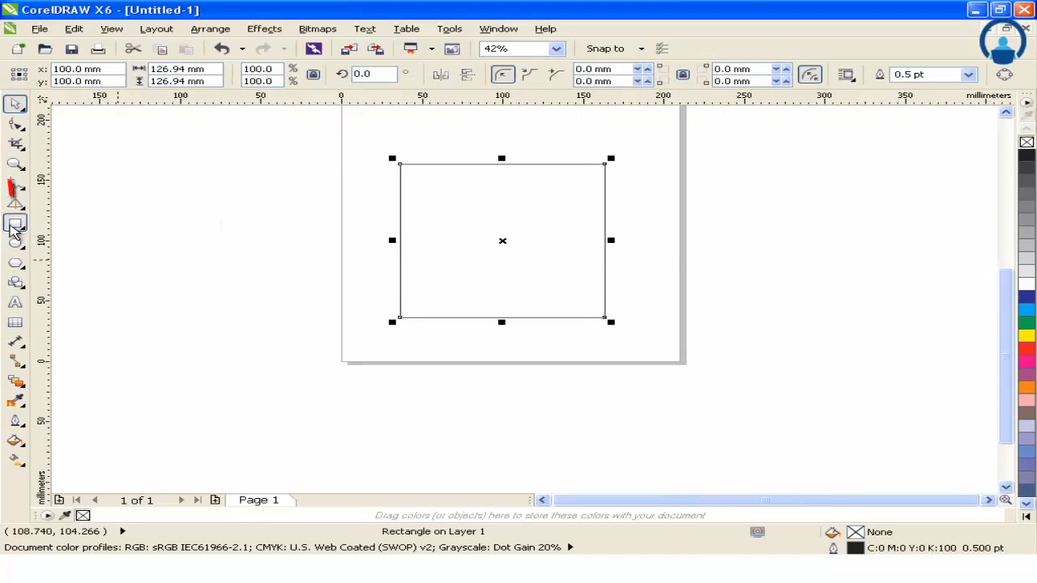
{"action": "left_click", "coordinate": [17, 225]}
{"action": "left_click", "coordinate": [64, 224]}
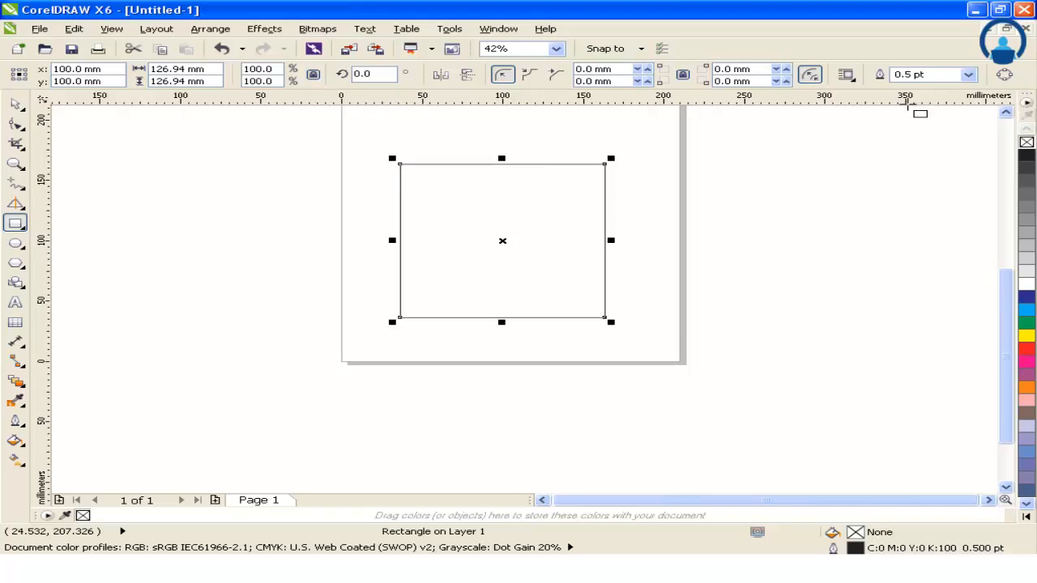
Step: Set the square's width to 100 mm with its width-to-height ratio locked
{"action": "left_click", "coordinate": [1006, 113]}
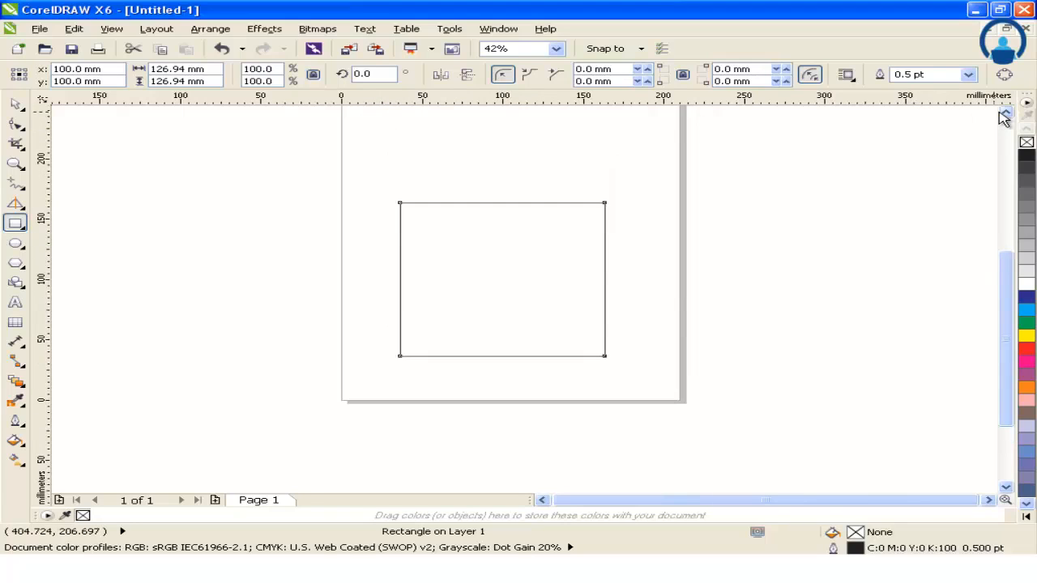
{"action": "left_click", "coordinate": [1006, 114]}
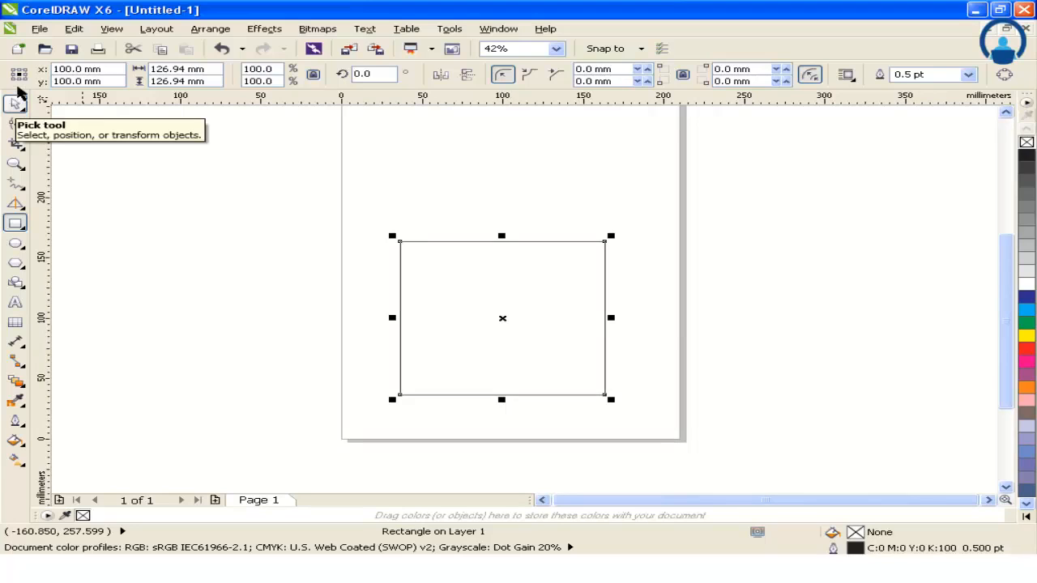
{"action": "left_click_drag", "start_coordinate": [310, 201], "coordinate": [776, 482]}
{"action": "scroll", "coordinate": [26, 308], "scroll_direction": "up", "scroll_amount": 1}
{"action": "left_click", "coordinate": [18, 229]}
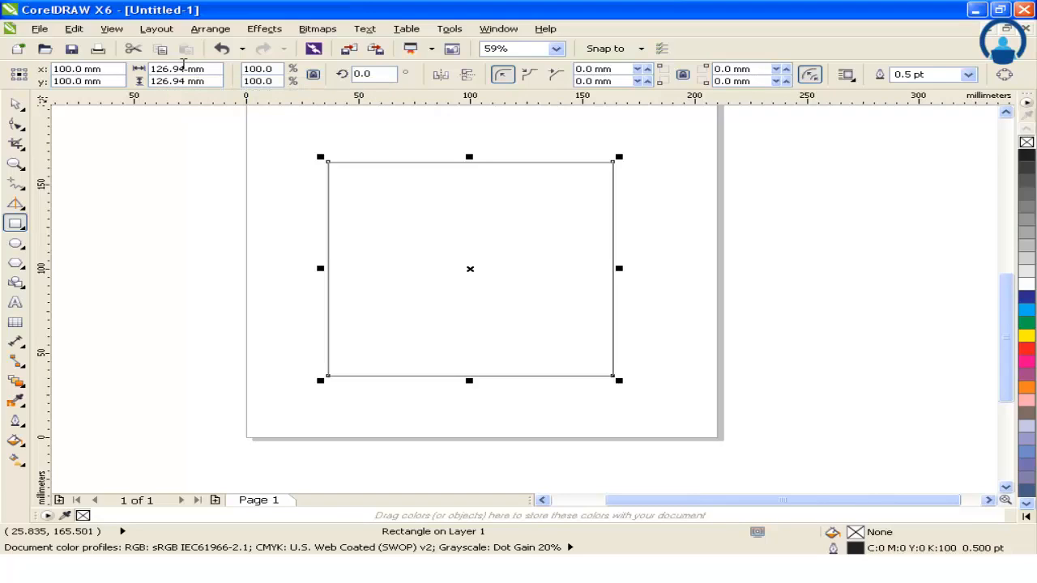
{"action": "left_click_drag", "start_coordinate": [185, 69], "coordinate": [139, 69]}
{"action": "type", "text": "100"}
{"action": "key", "text": "Return"}
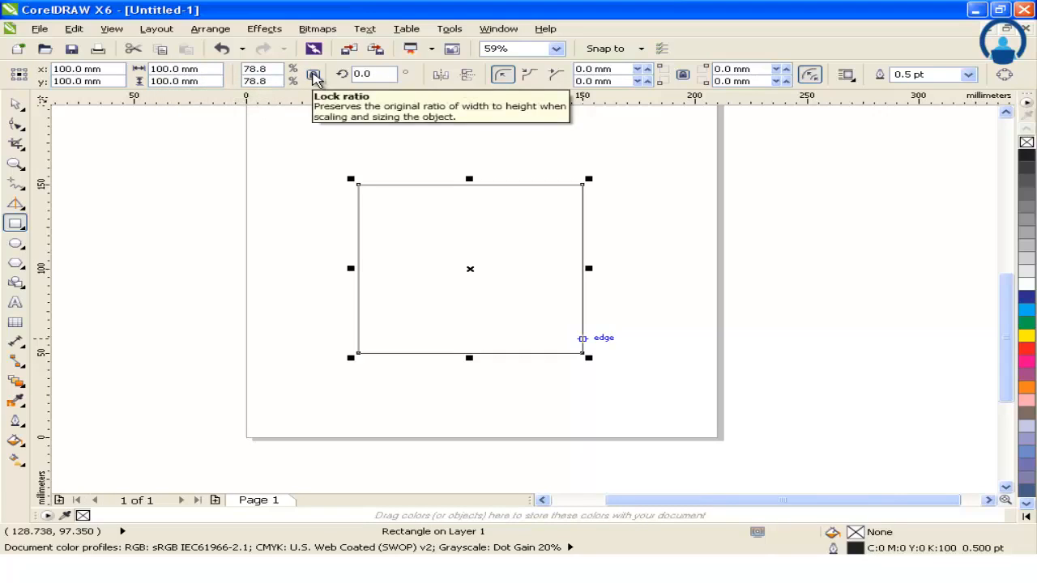
Step: Unlock the width-to-height ratio and set the square's width to 150 mm
{"action": "left_click", "coordinate": [313, 75]}
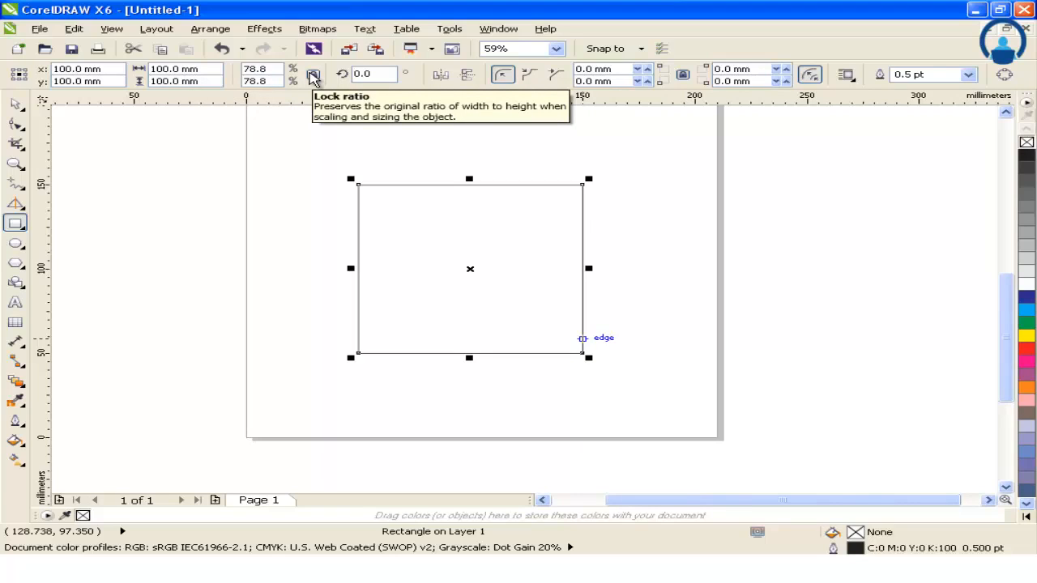
{"action": "scroll", "coordinate": [310, 74], "scroll_direction": "up", "scroll_amount": 1}
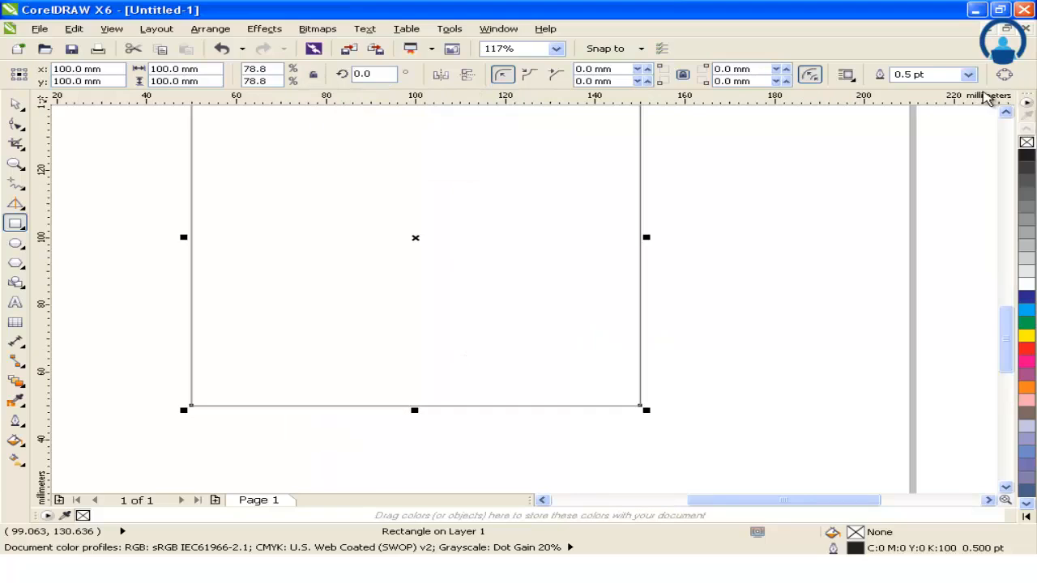
{"action": "scroll", "coordinate": [699, 121], "scroll_direction": "down", "scroll_amount": 1}
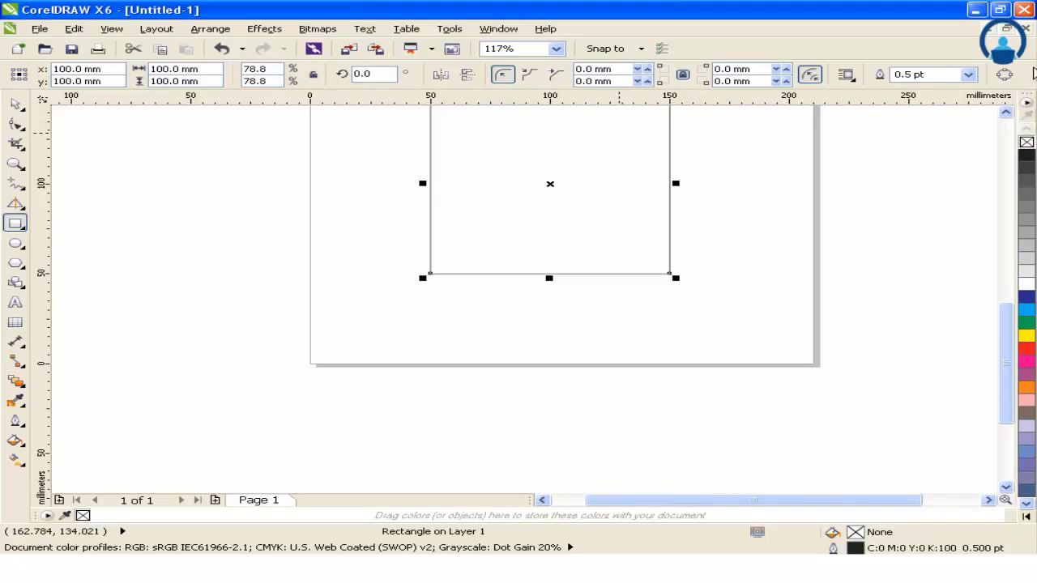
{"action": "left_click", "coordinate": [1005, 111]}
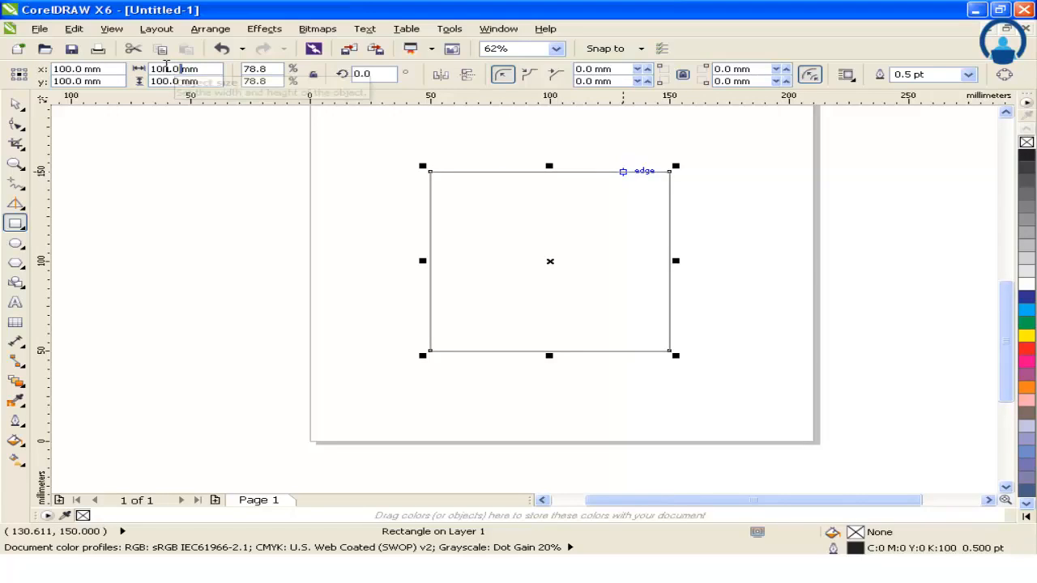
{"action": "double_click", "coordinate": [167, 69]}
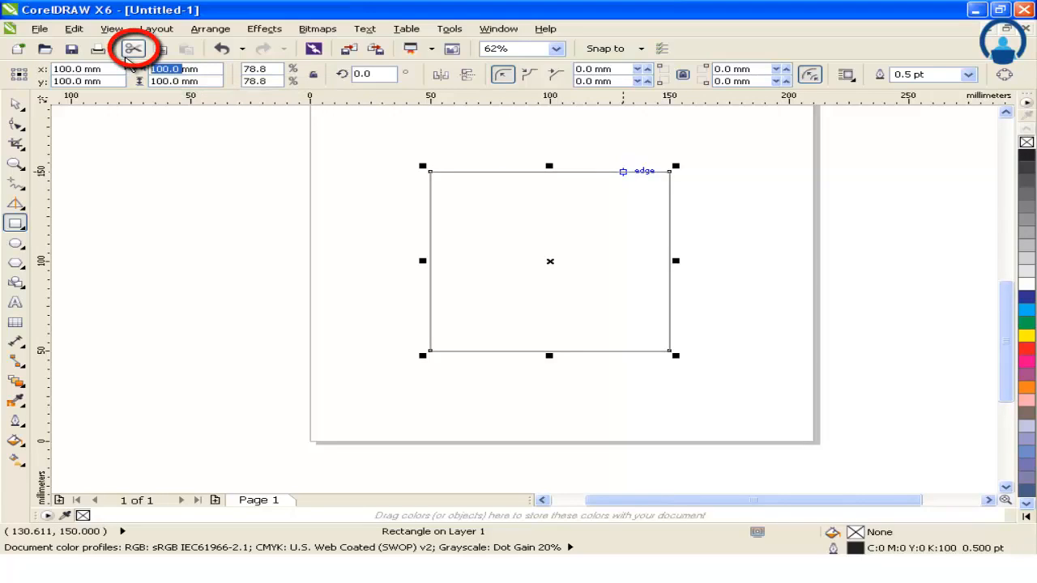
{"action": "type", "text": "150"}
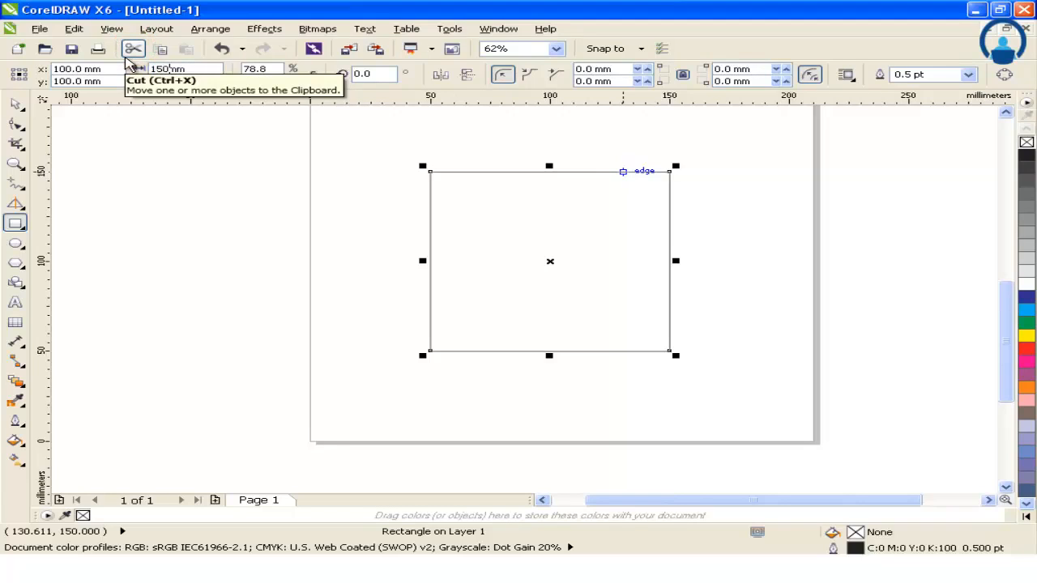
{"action": "key", "text": "Return"}
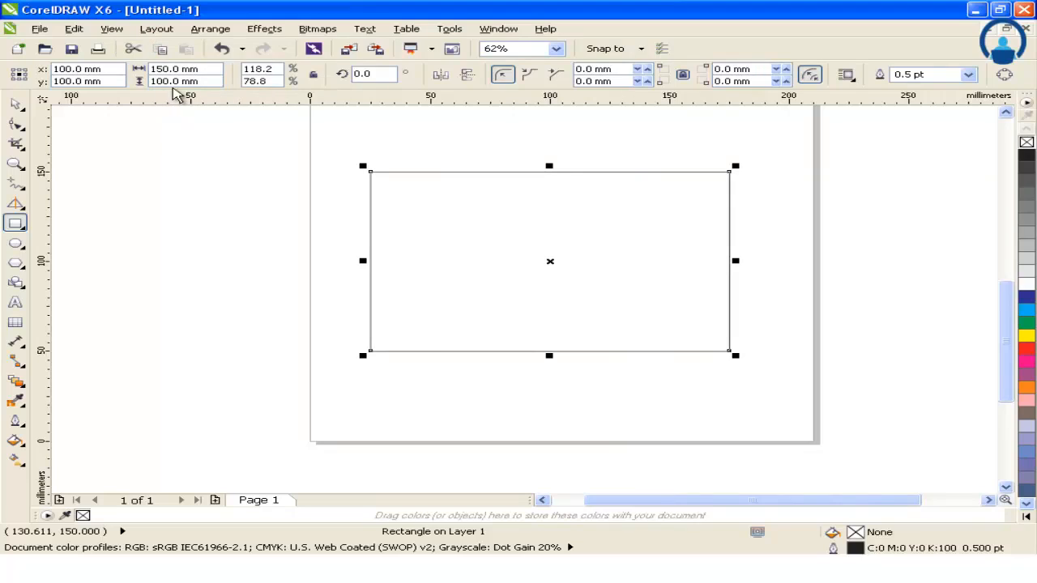
Step: Set the rectangle's height to 50 mm
{"action": "left_click_drag", "start_coordinate": [180, 82], "coordinate": [138, 71]}
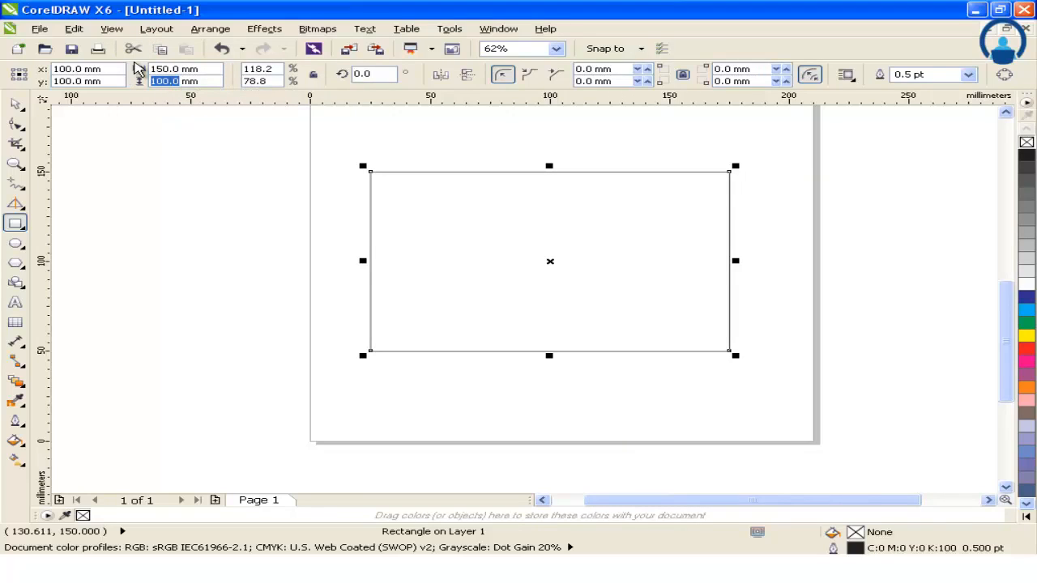
{"action": "type", "text": "50"}
{"action": "key", "text": "Return"}
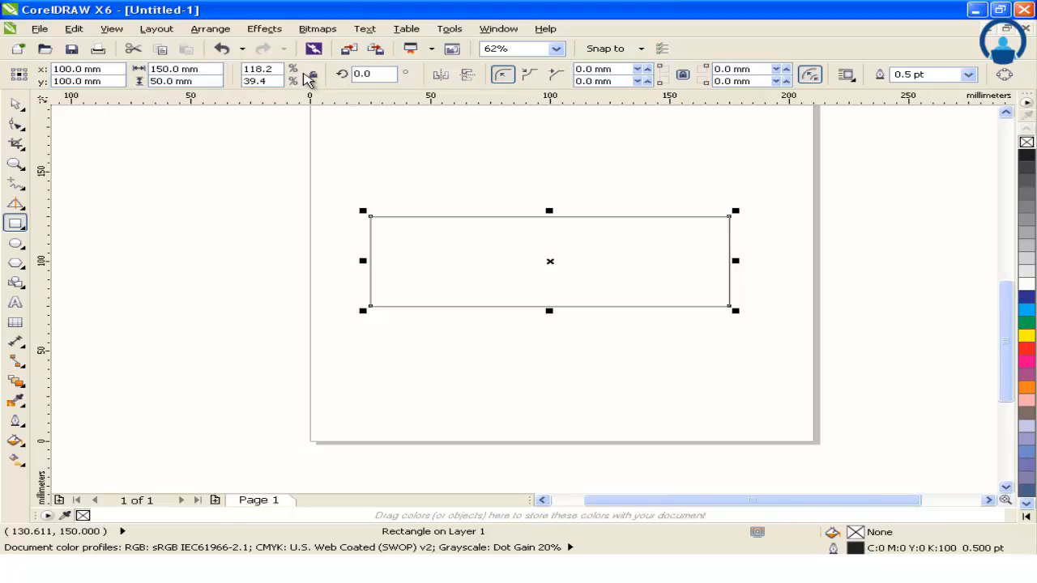
Step: Lock the width-to-height ratio and scale the rectangle to a width of 200 mm
{"action": "left_click", "coordinate": [313, 76]}
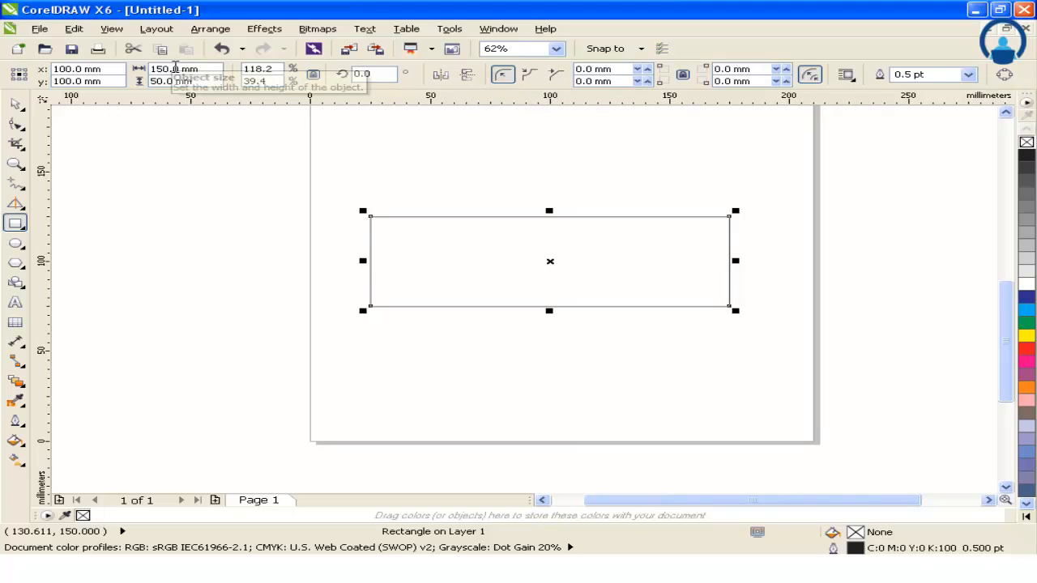
{"action": "double_click", "coordinate": [178, 69]}
{"action": "type", "text": "2"}
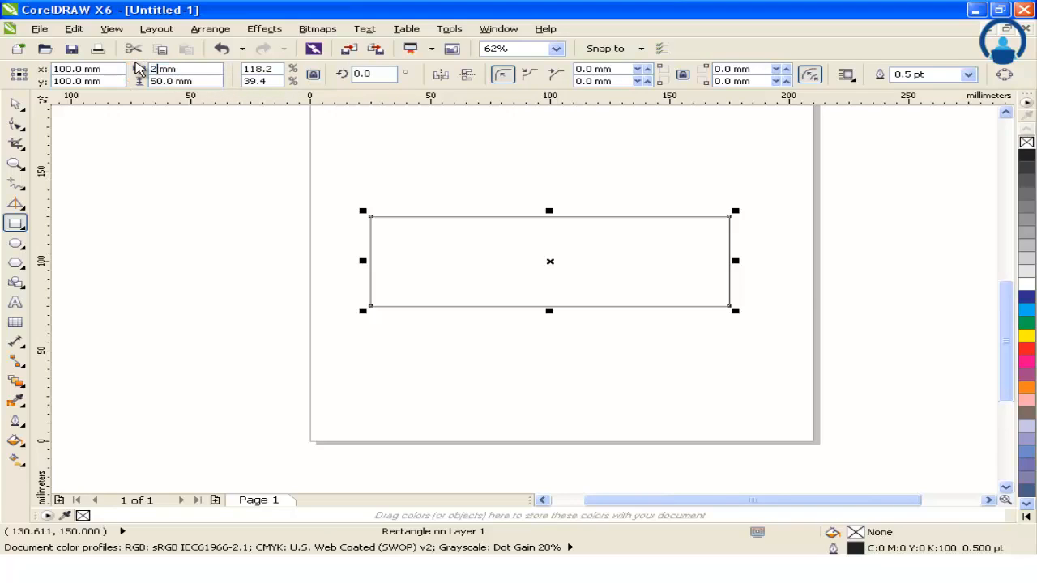
{"action": "type", "text": "00"}
{"action": "key", "text": "Return"}
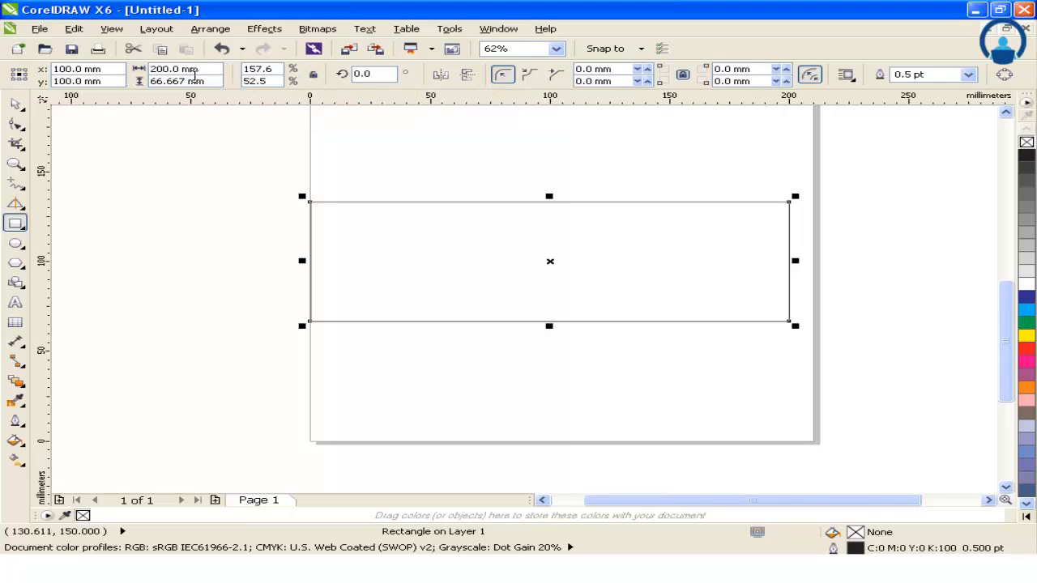
Step: Set the rectangle's height to 200 mm independently of its width
{"action": "left_click_drag", "start_coordinate": [185, 80], "coordinate": [138, 80]}
{"action": "left_click", "coordinate": [314, 75]}
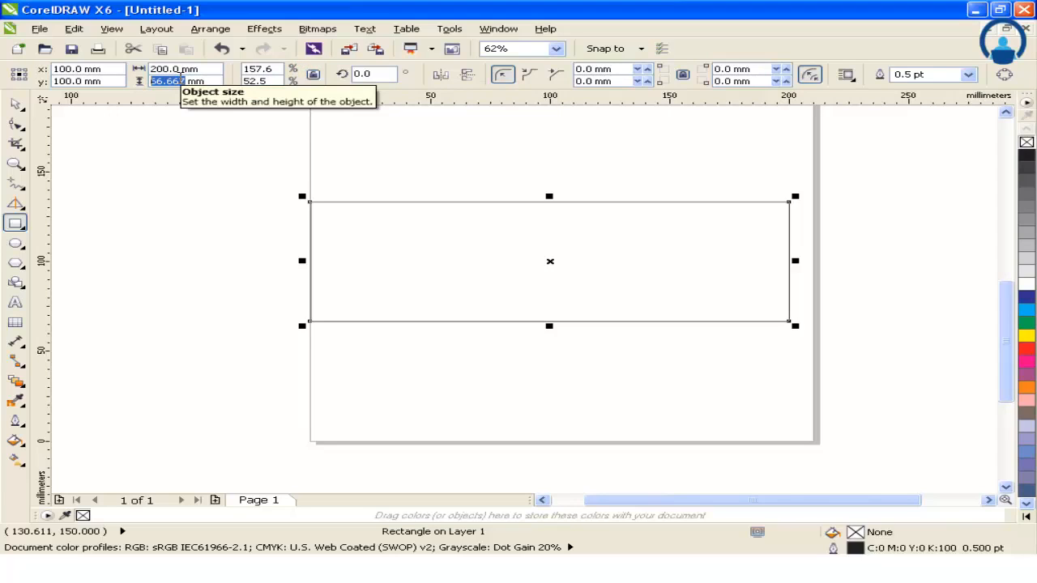
{"action": "type", "text": "200"}
{"action": "key", "text": "Return"}
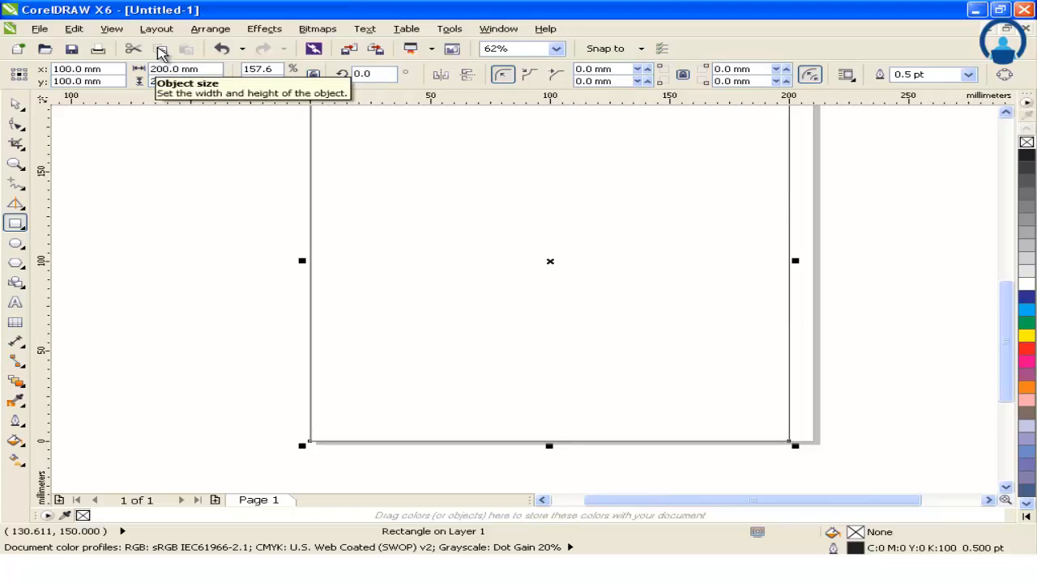
Step: Move the square up near the page centre, at about X 104 mm and Y 149 mm, and reselect it with the Pick tool
{"action": "left_click", "coordinate": [13, 105]}
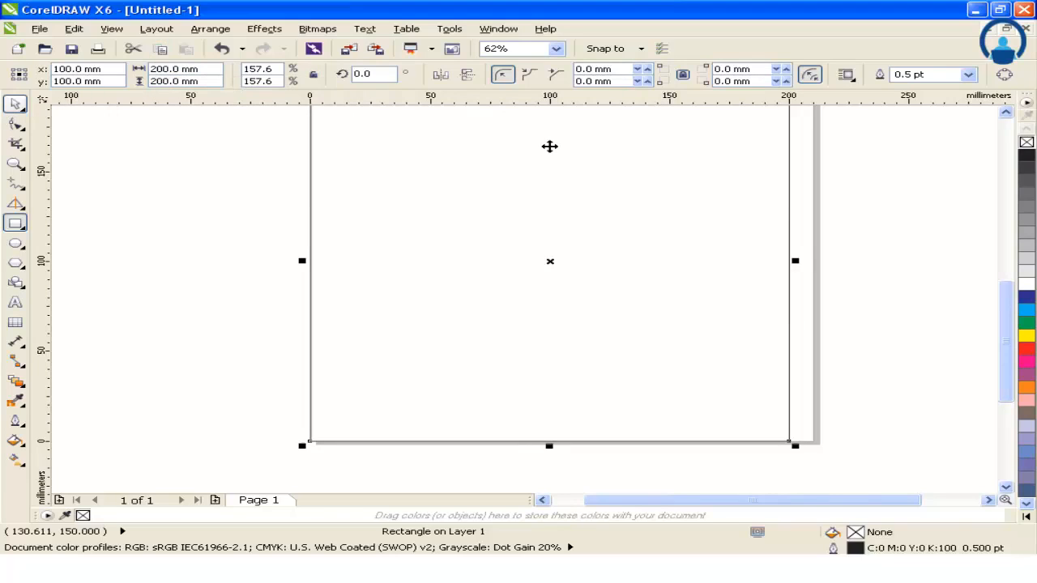
{"action": "scroll", "coordinate": [879, 206], "scroll_direction": "down", "scroll_amount": 1}
{"action": "left_click", "coordinate": [1006, 112]}
{"action": "left_click", "coordinate": [1006, 113]}
{"action": "left_click", "coordinate": [1006, 113]}
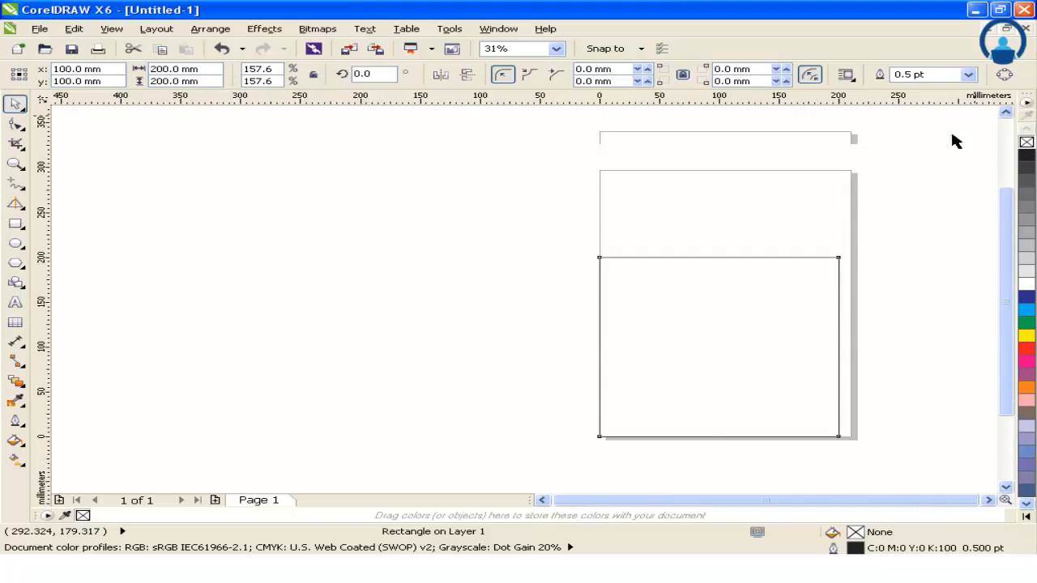
{"action": "left_click_drag", "start_coordinate": [796, 319], "coordinate": [658, 252]}
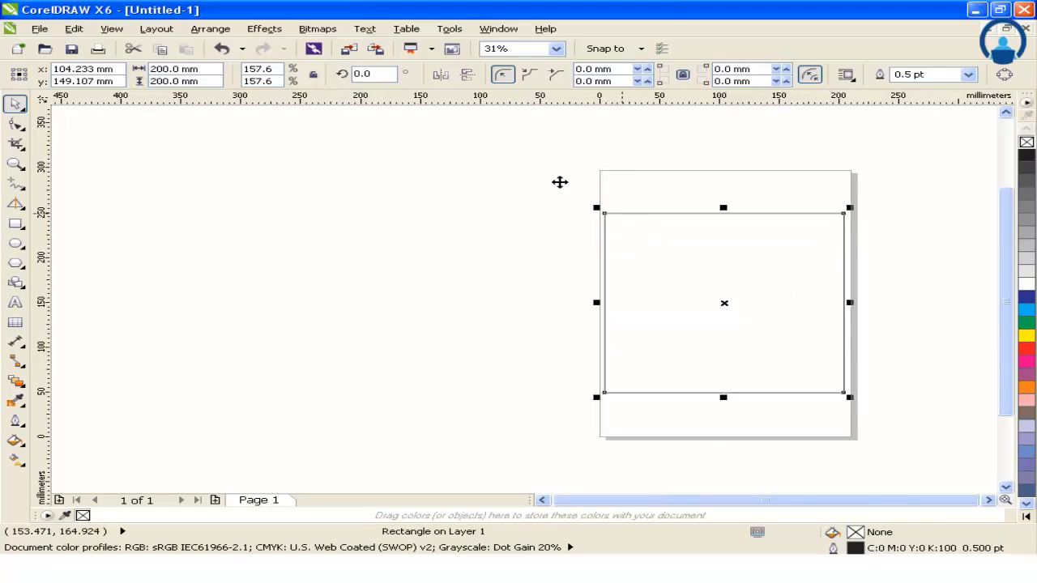
{"action": "key", "text": "z"}
{"action": "left_click_drag", "start_coordinate": [560, 183], "coordinate": [913, 428]}
{"action": "left_click", "coordinate": [15, 103]}
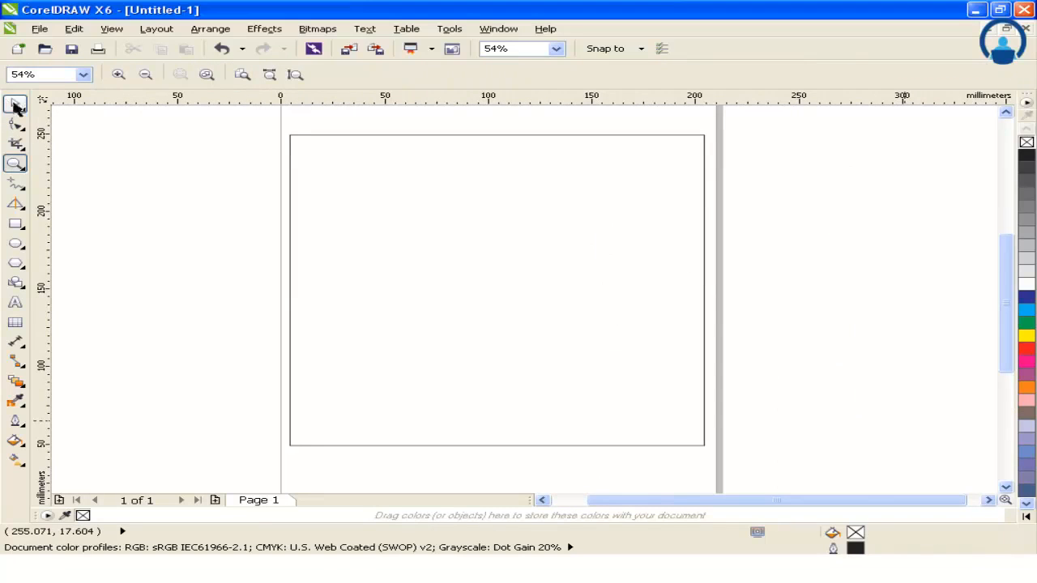
{"action": "left_click", "coordinate": [376, 193]}
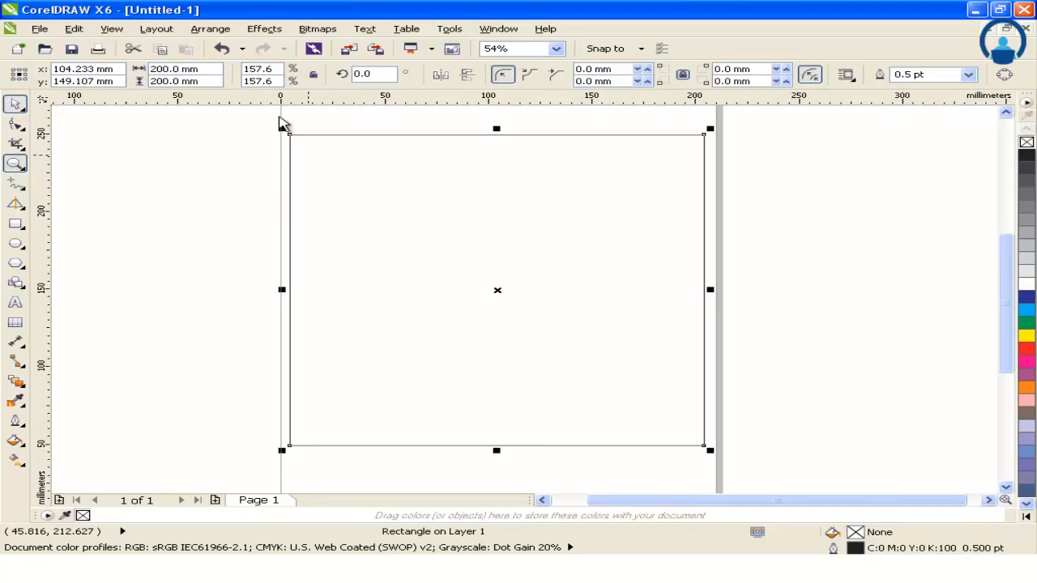